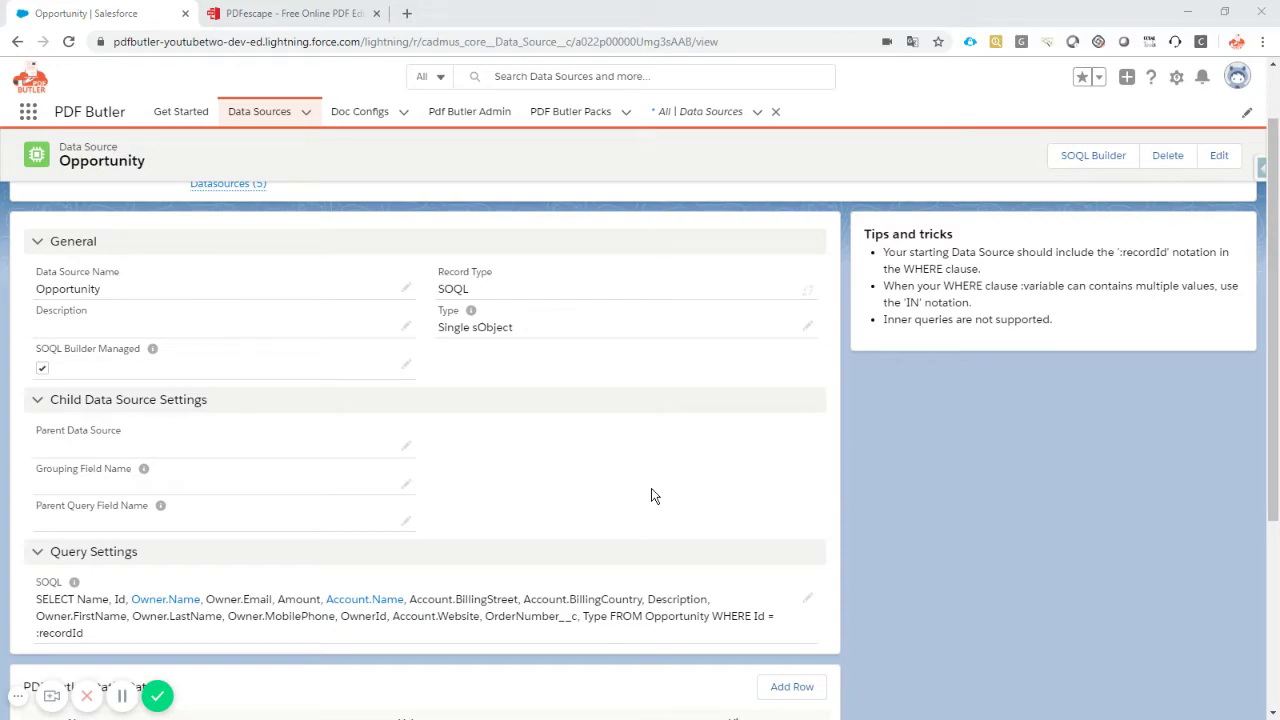
# Switch from Salesforce to the DEMO_PDF_Filler.pdf form in Acrobat Reader.
pyautogui.hotkey('alt', 'Tab')
# Look over the form's fields, starting with My Firstname.
pyautogui.click(370, 397)
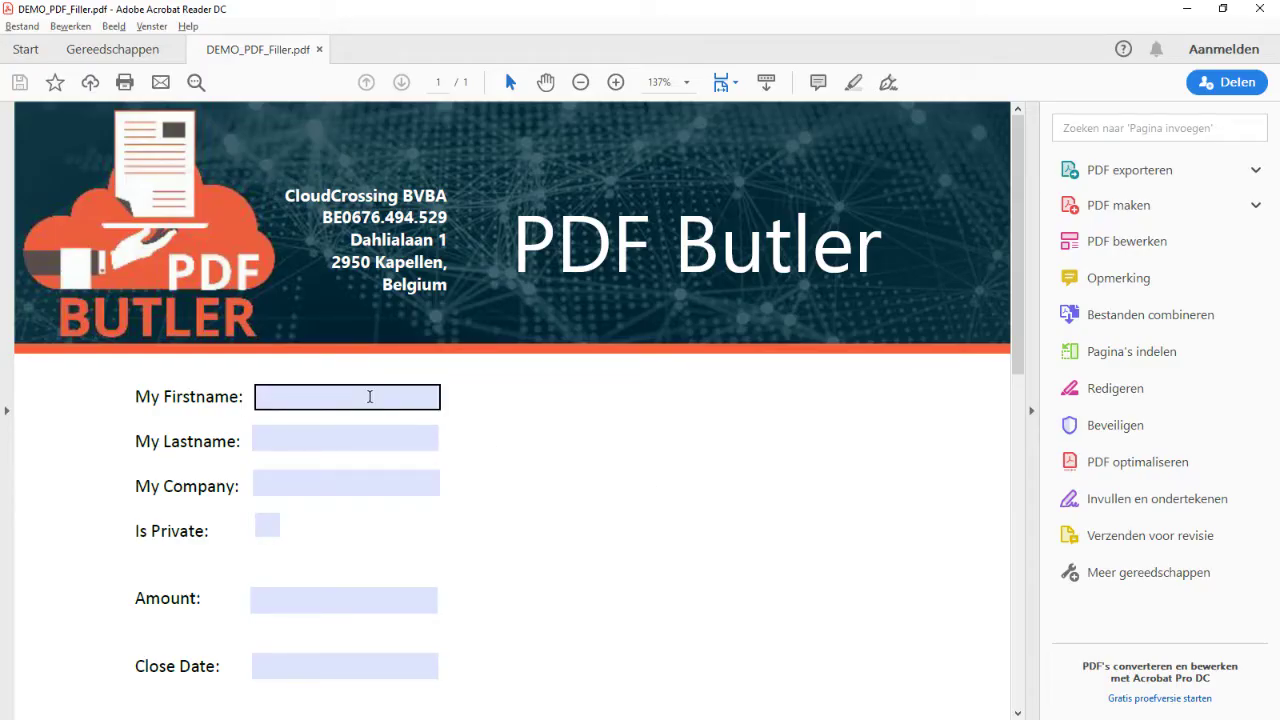
pyautogui.click(534, 423)
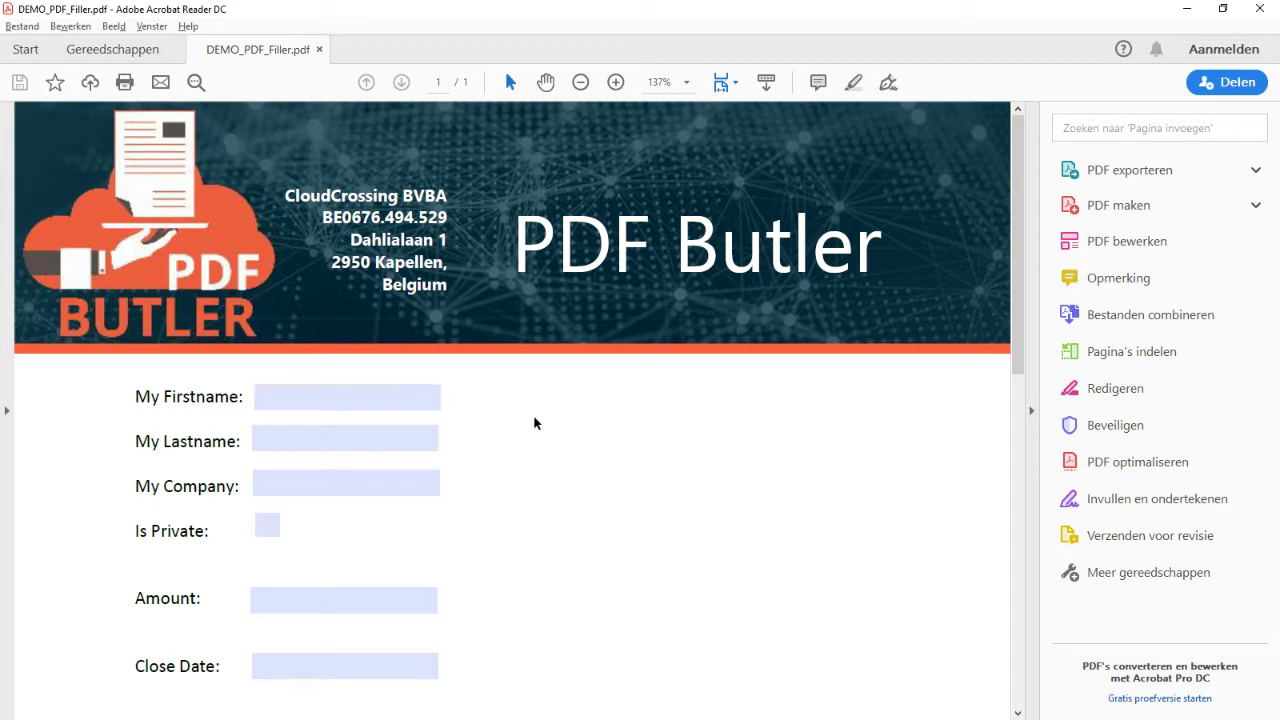
pyautogui.scroll(-2, 534, 423)
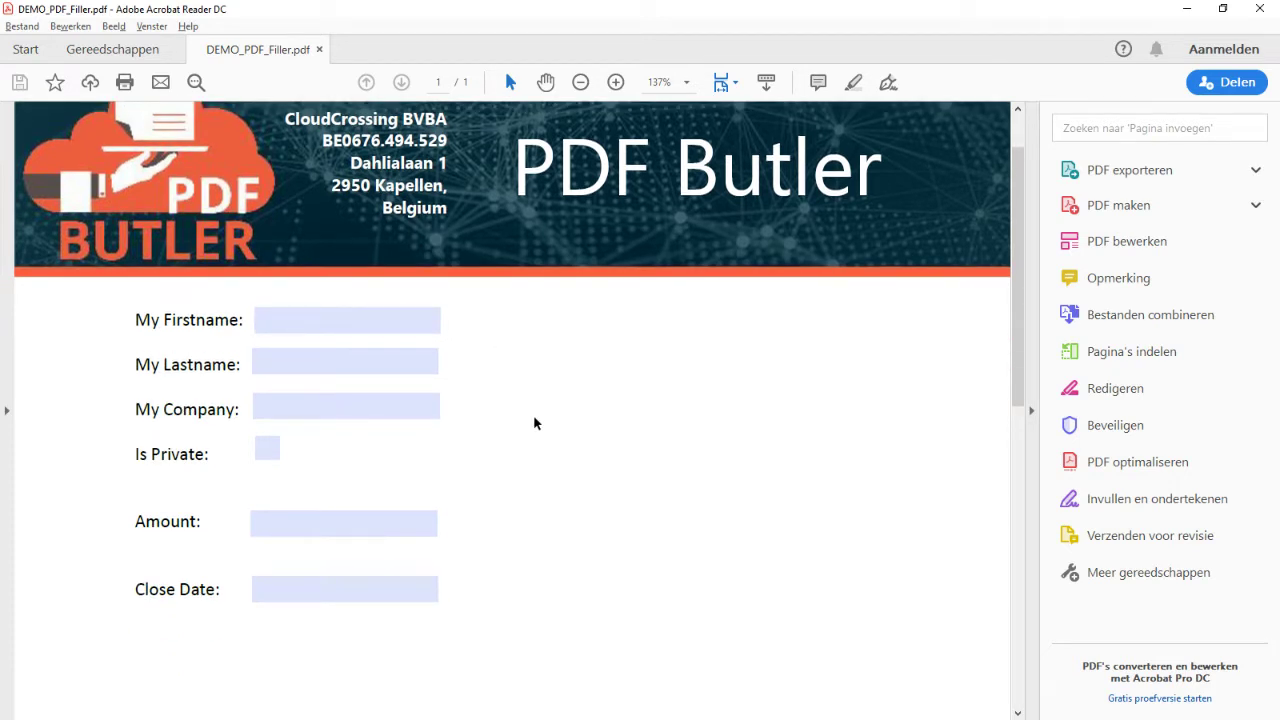
pyautogui.scroll(-1, 534, 423)
pyautogui.scroll(-2, 534, 423)
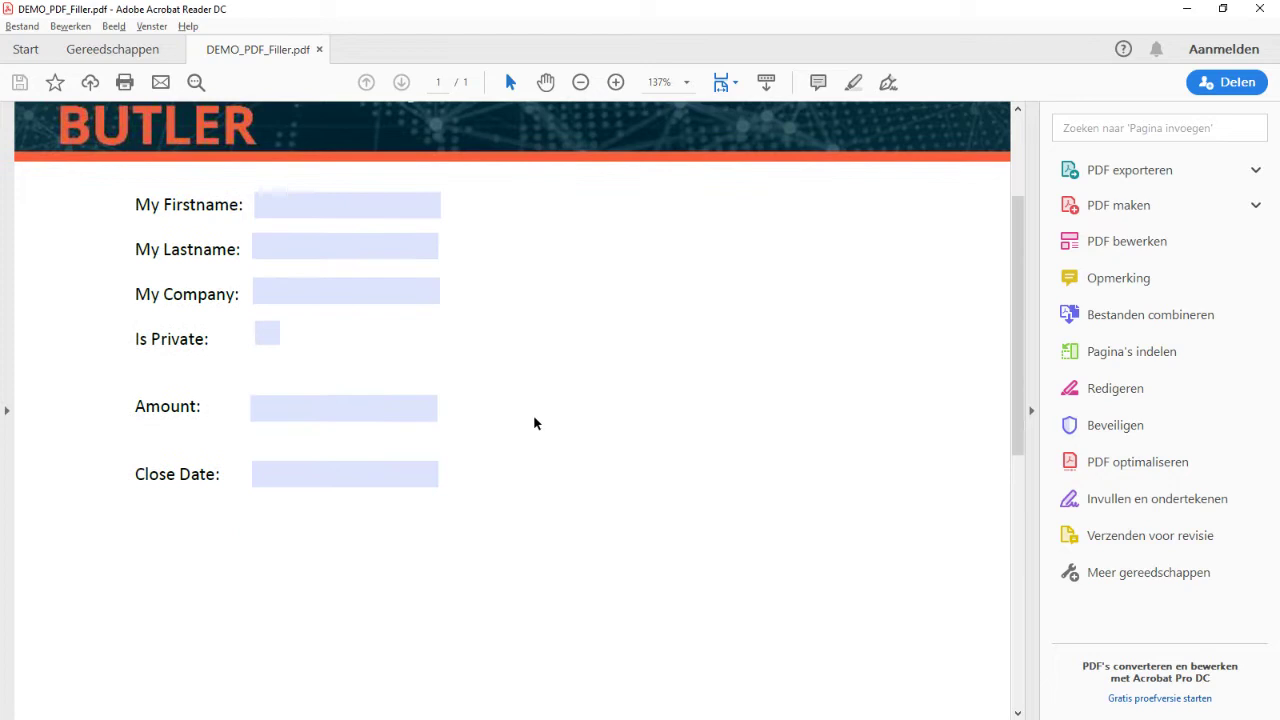
pyautogui.scroll(-3, 534, 423)
pyautogui.scroll(-3, 534, 423)
pyautogui.scroll(-3, 534, 424)
pyautogui.scroll(-3, 534, 424)
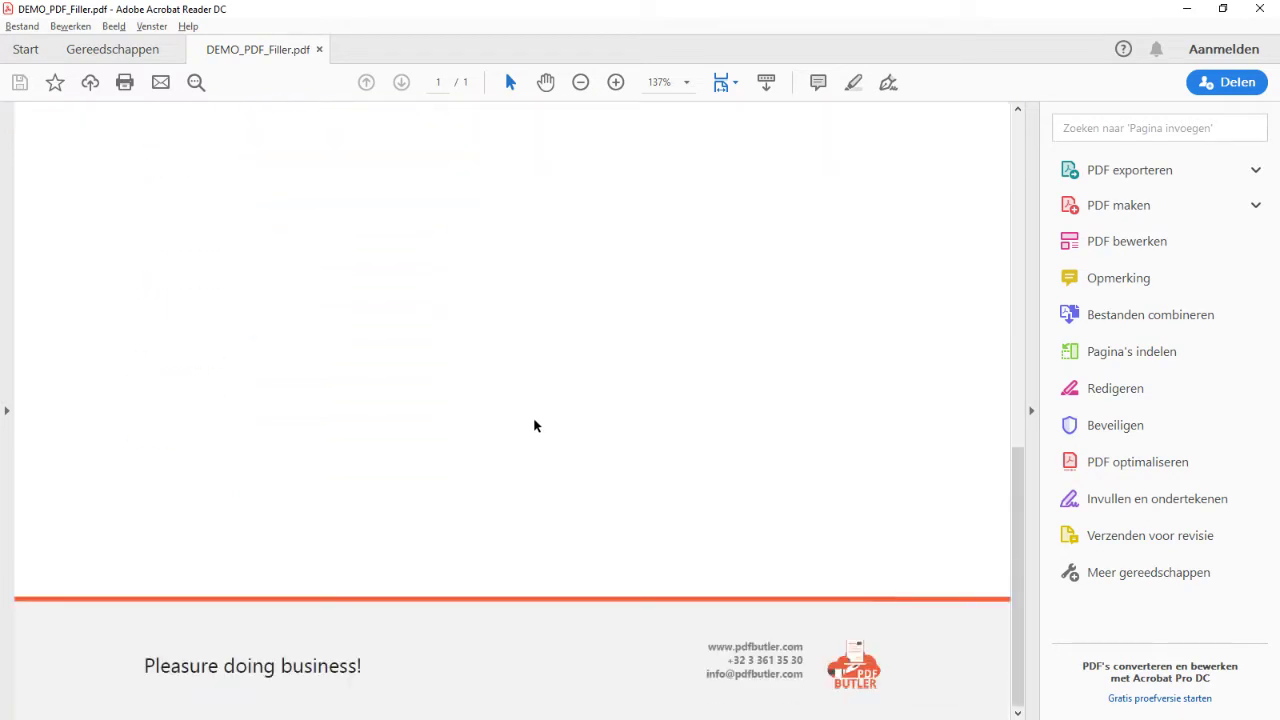
pyautogui.scroll(3, 534, 426)
pyautogui.scroll(4, 534, 426)
pyautogui.scroll(6, 534, 426)
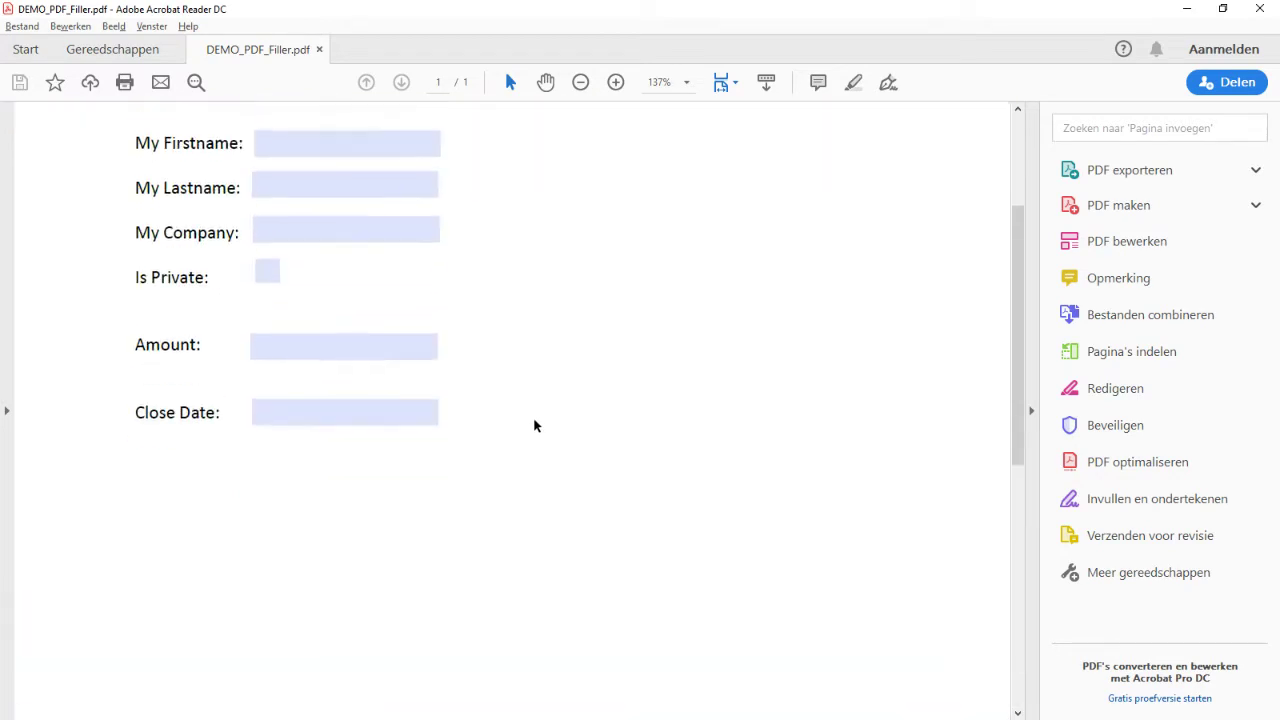
pyautogui.scroll(5, 534, 426)
pyautogui.scroll(1, 534, 426)
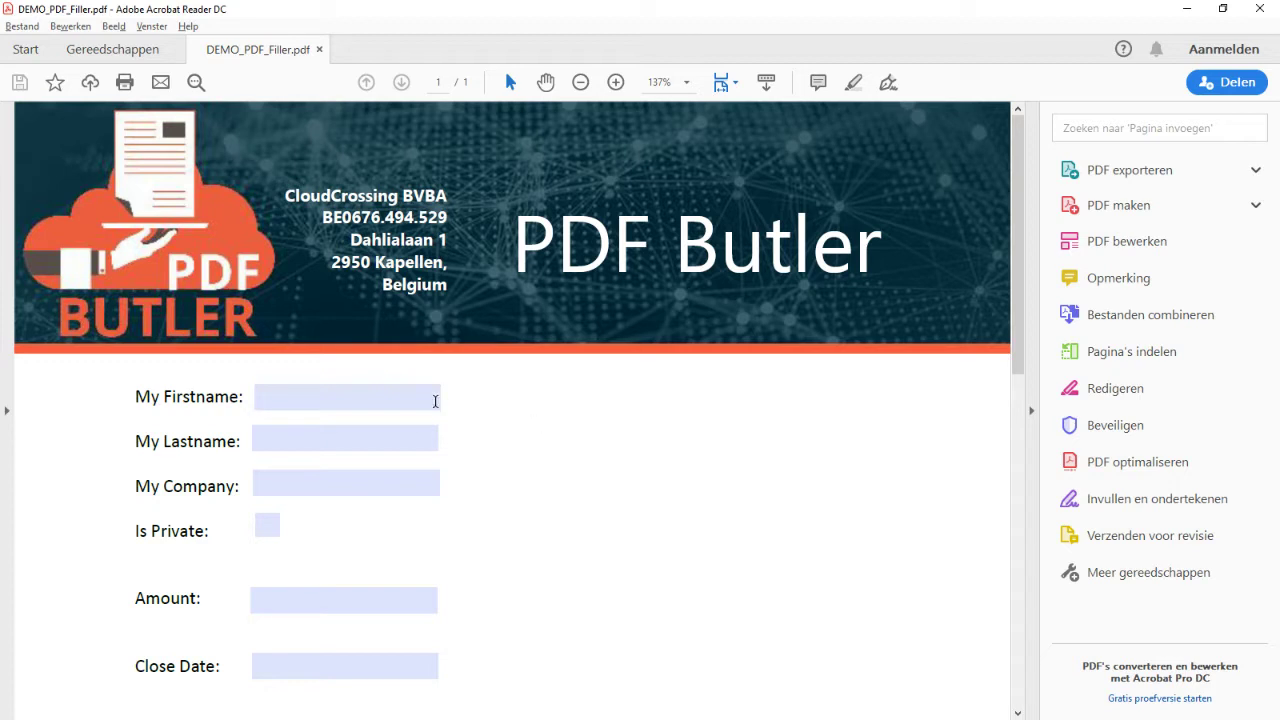
# Enter test text 'dfdfd' in My Firstname, clear it, and return to Salesforce.
pyautogui.click(358, 398)
pyautogui.write('df')
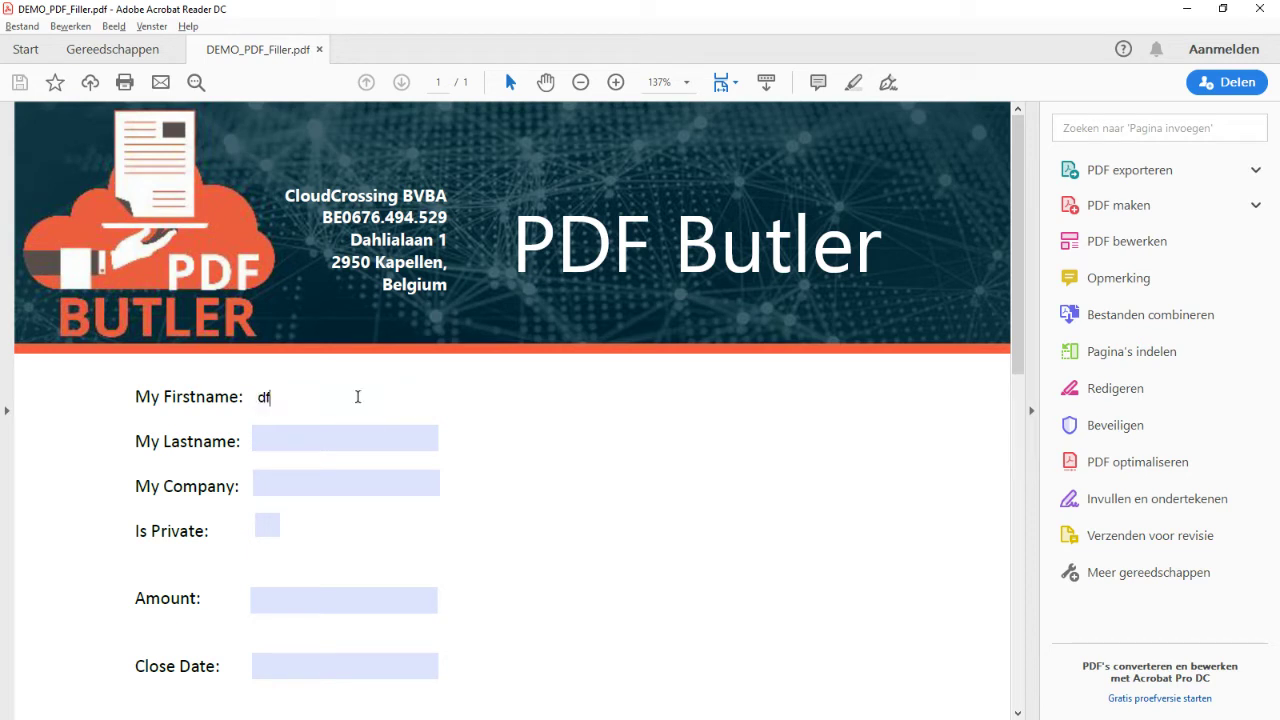
pyautogui.write('dfd')
pyautogui.press('BackSpace')
pyautogui.press('BackSpace')
pyautogui.press('BackSpace')
pyautogui.press('BackSpace')
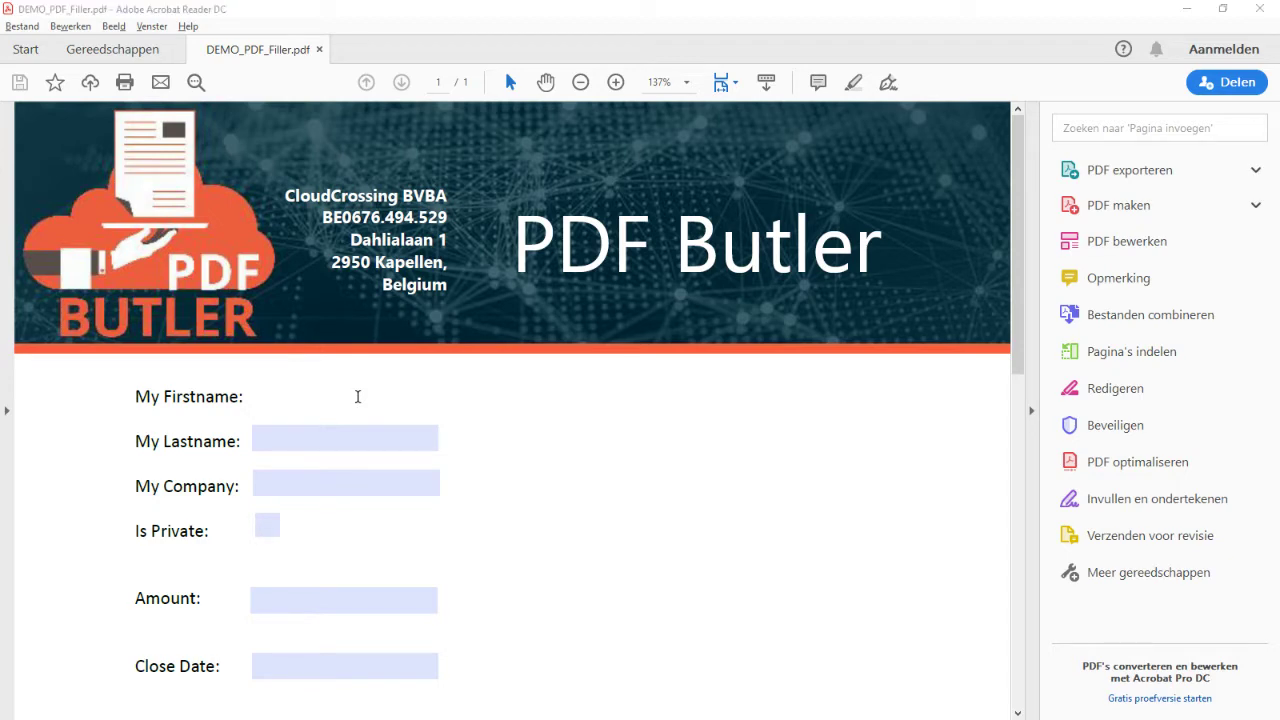
pyautogui.hotkey('alt', 'Tab')
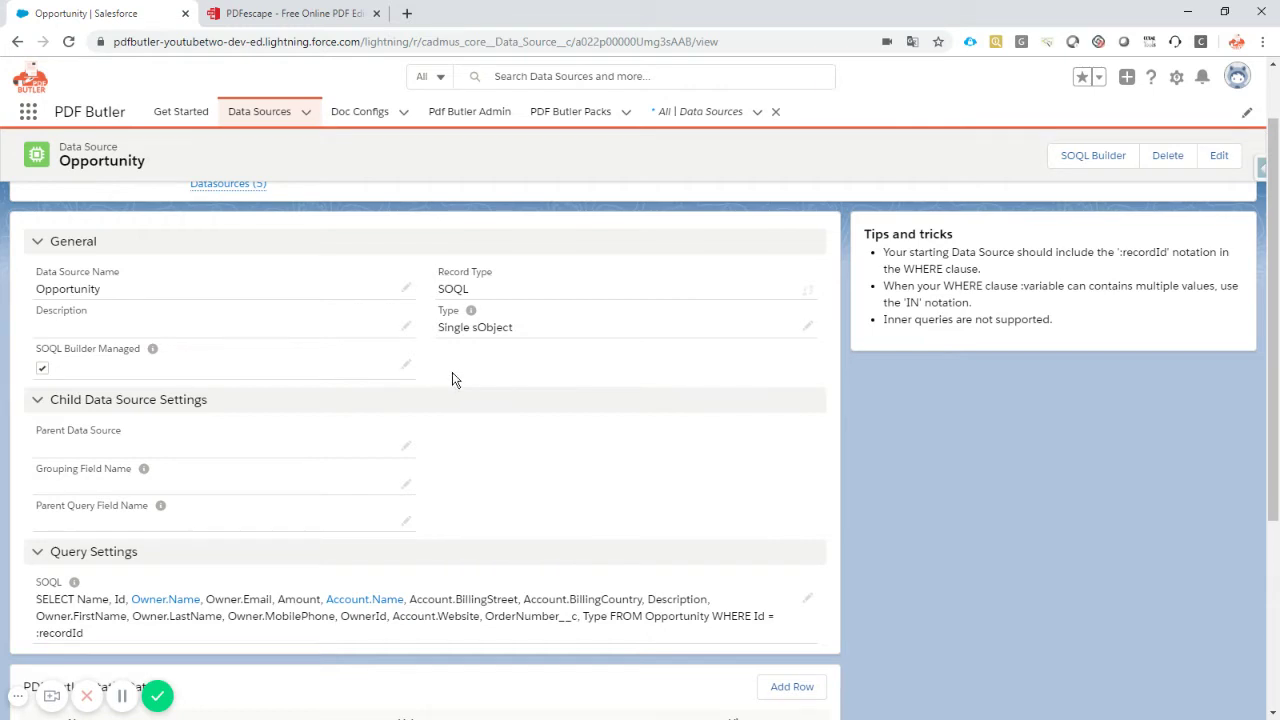
# In PDFescape, draw a new form field right of My Lastname, then select My Firstname.
pyautogui.click(284, 18)
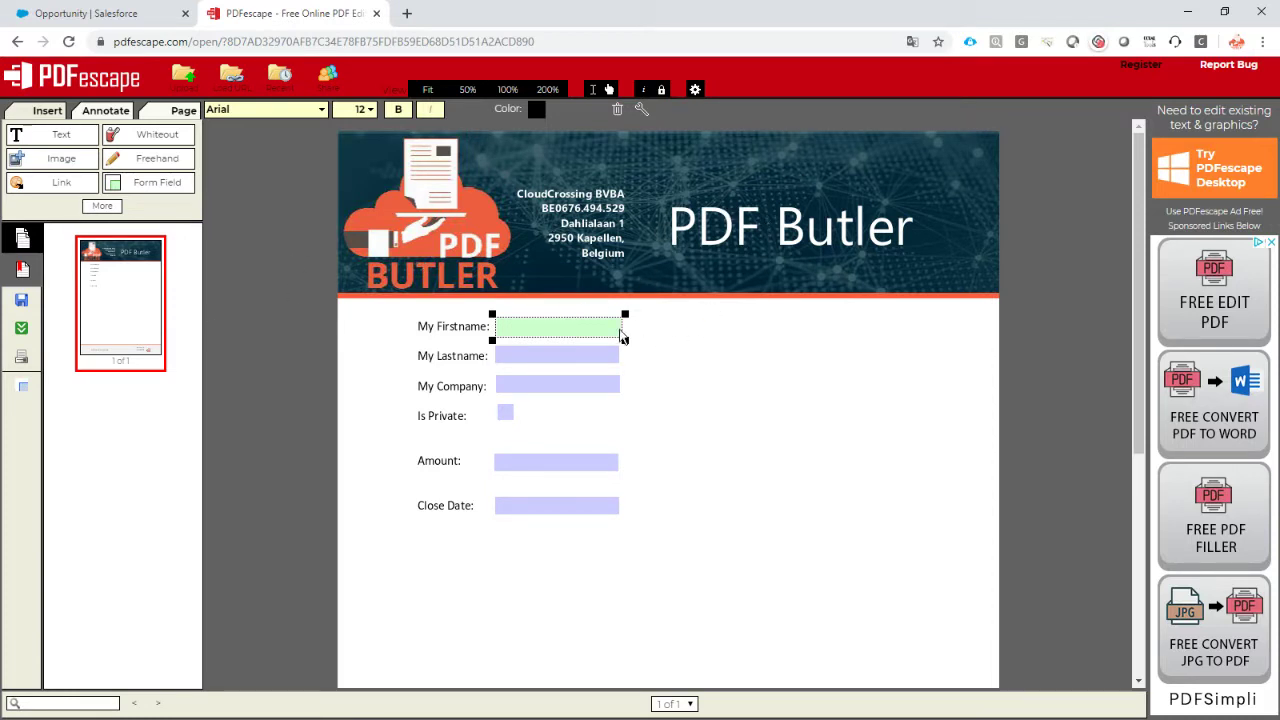
pyautogui.click(168, 183)
pyautogui.click(545, 396)
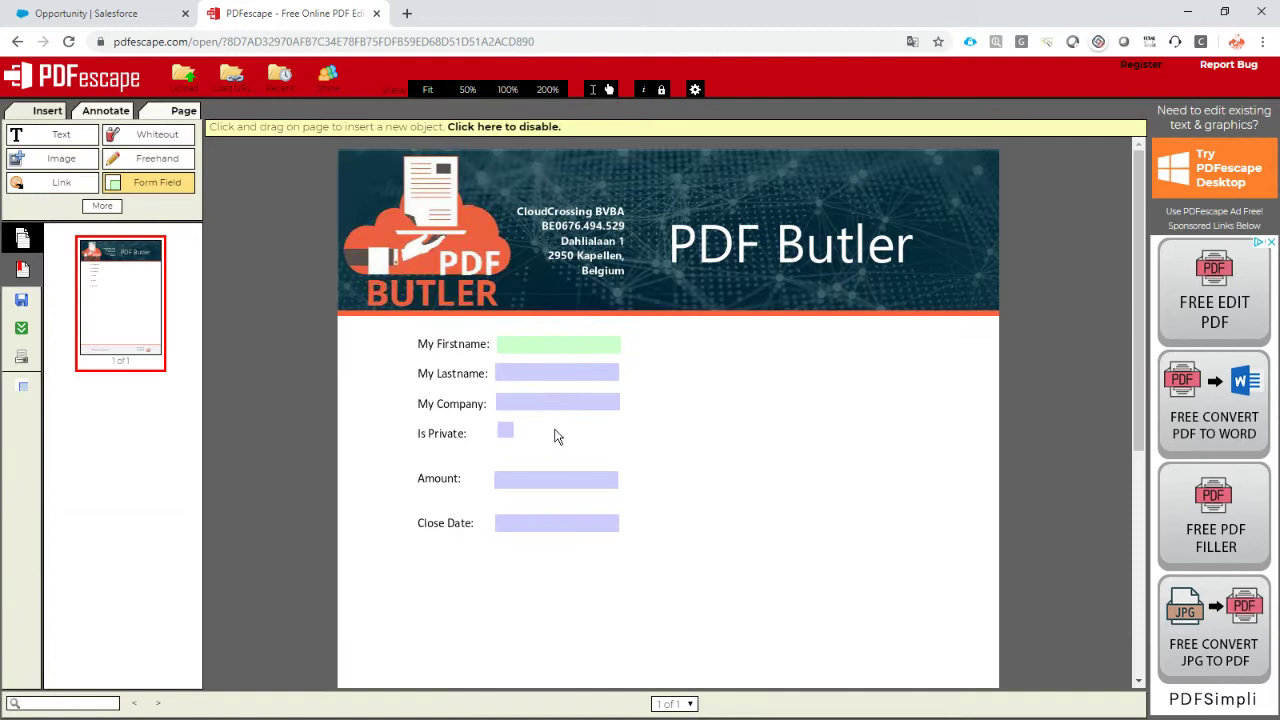
pyautogui.moveTo(680, 367); pyautogui.dragTo(836, 415)
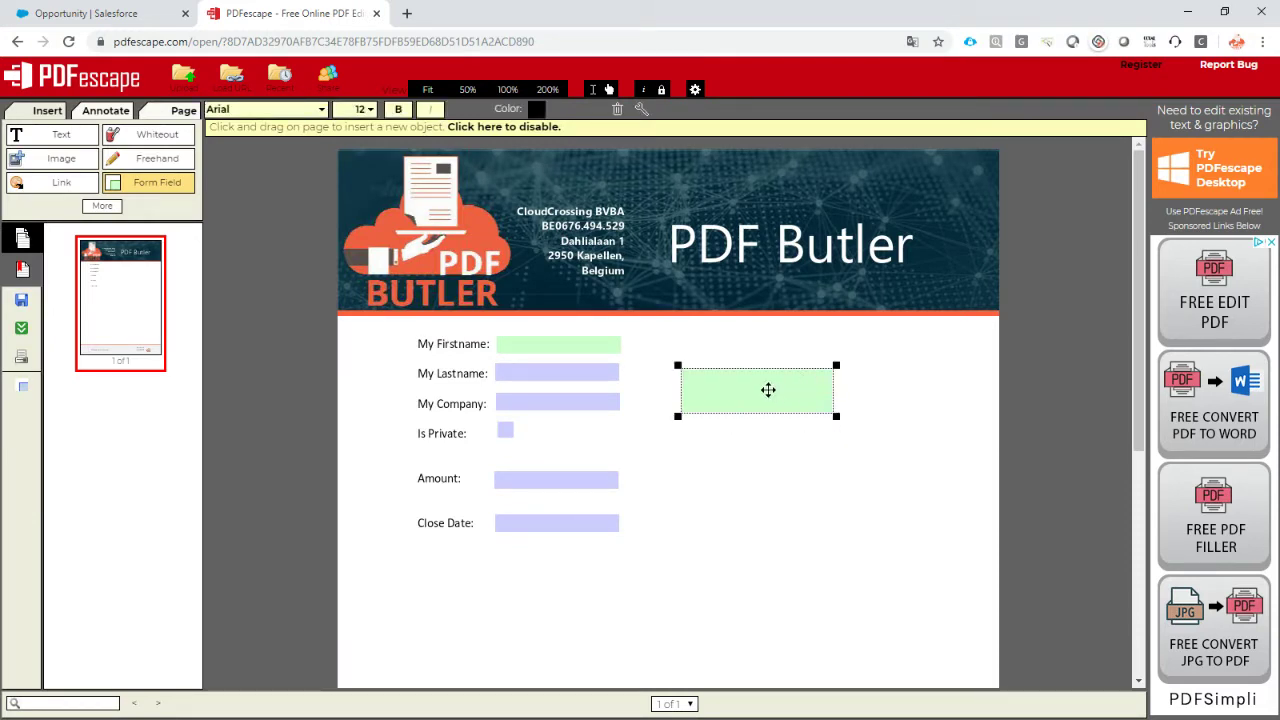
pyautogui.click(533, 344)
pyautogui.rightClick(528, 336)
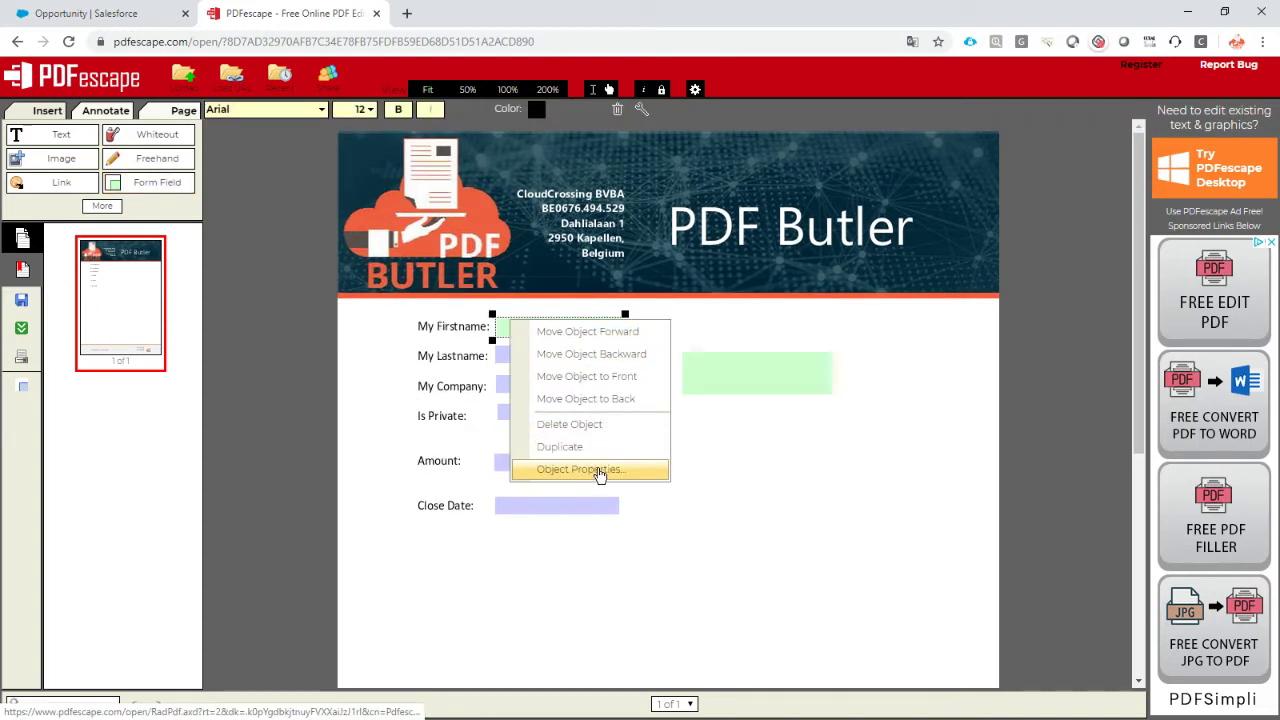
pyautogui.click(603, 474)
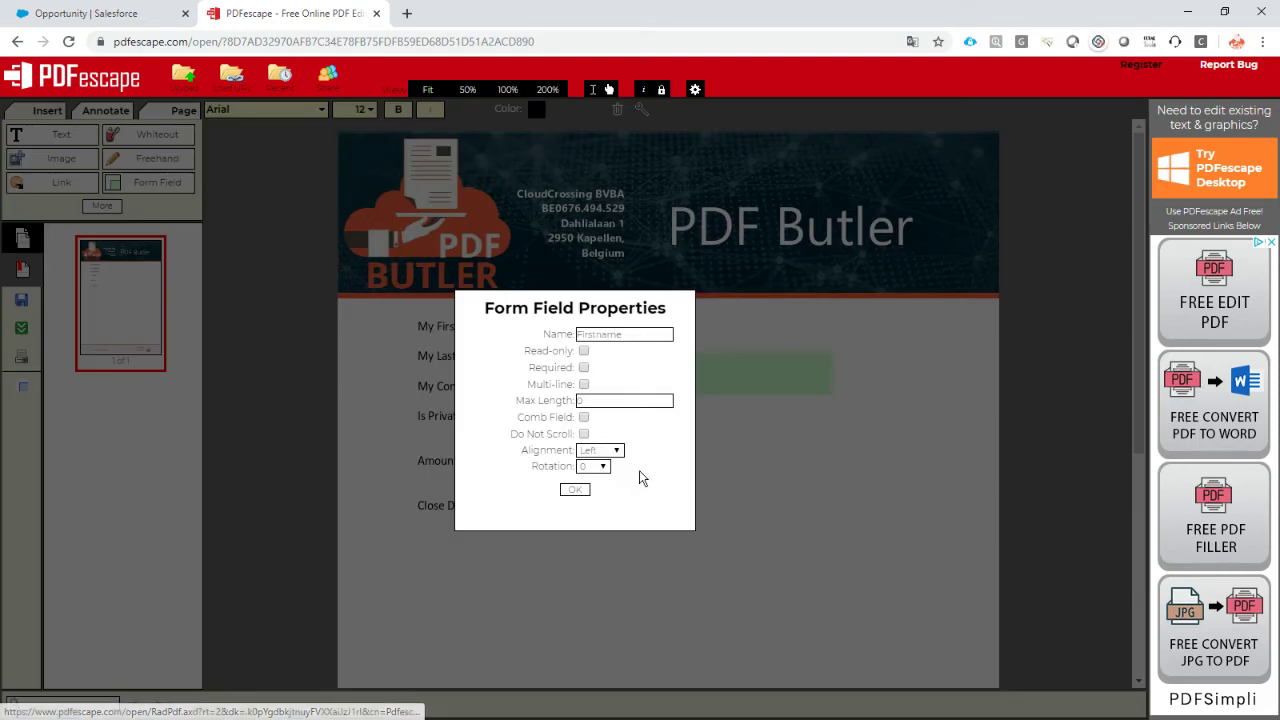
pyautogui.doubleClick(608, 334)
pyautogui.click(584, 489)
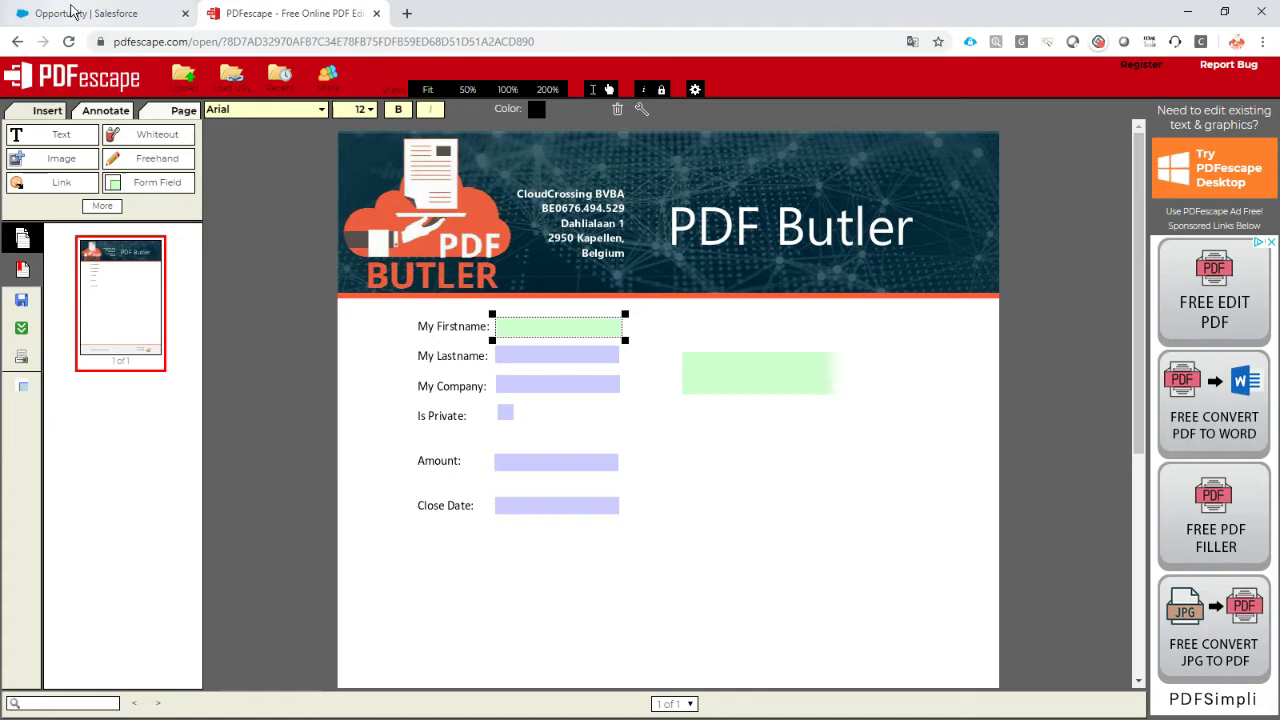
# In the Opportunity data source's SOQL Builder, add the Private (IsPrivate) field.
pyautogui.click(70, 14)
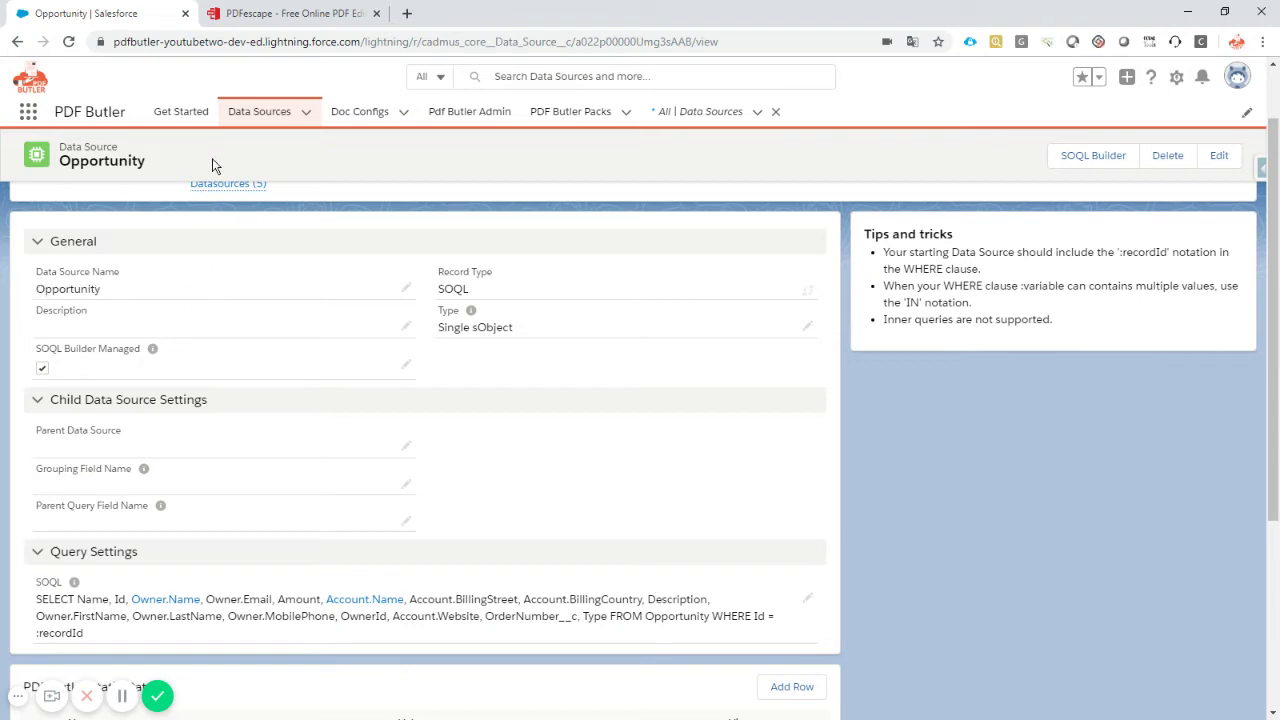
pyautogui.click(1094, 157)
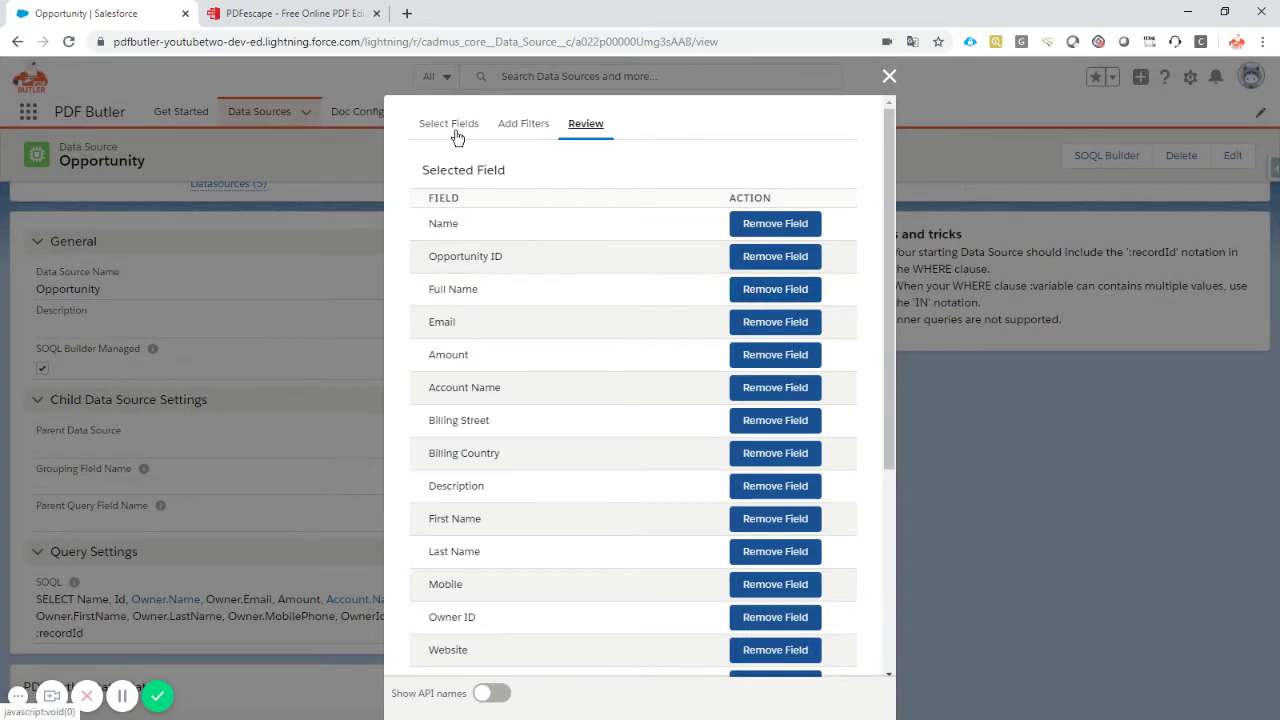
pyautogui.click(452, 128)
pyautogui.click(455, 184)
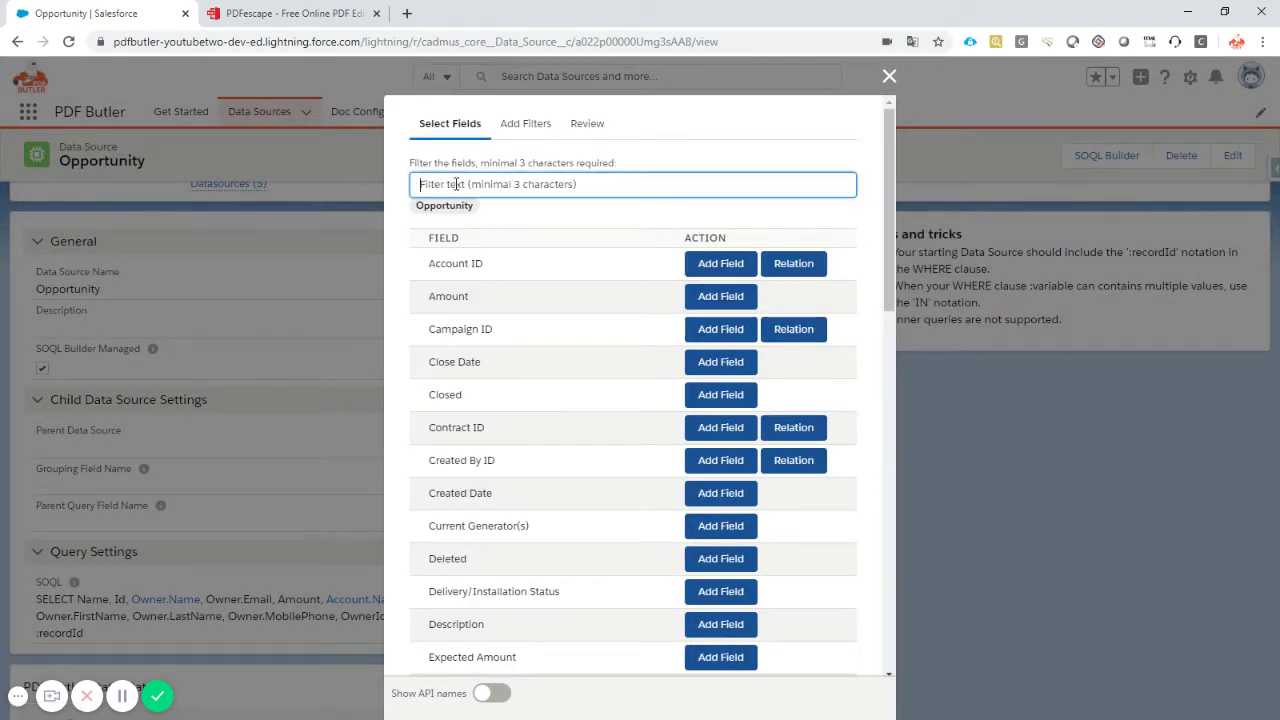
pyautogui.write('is')
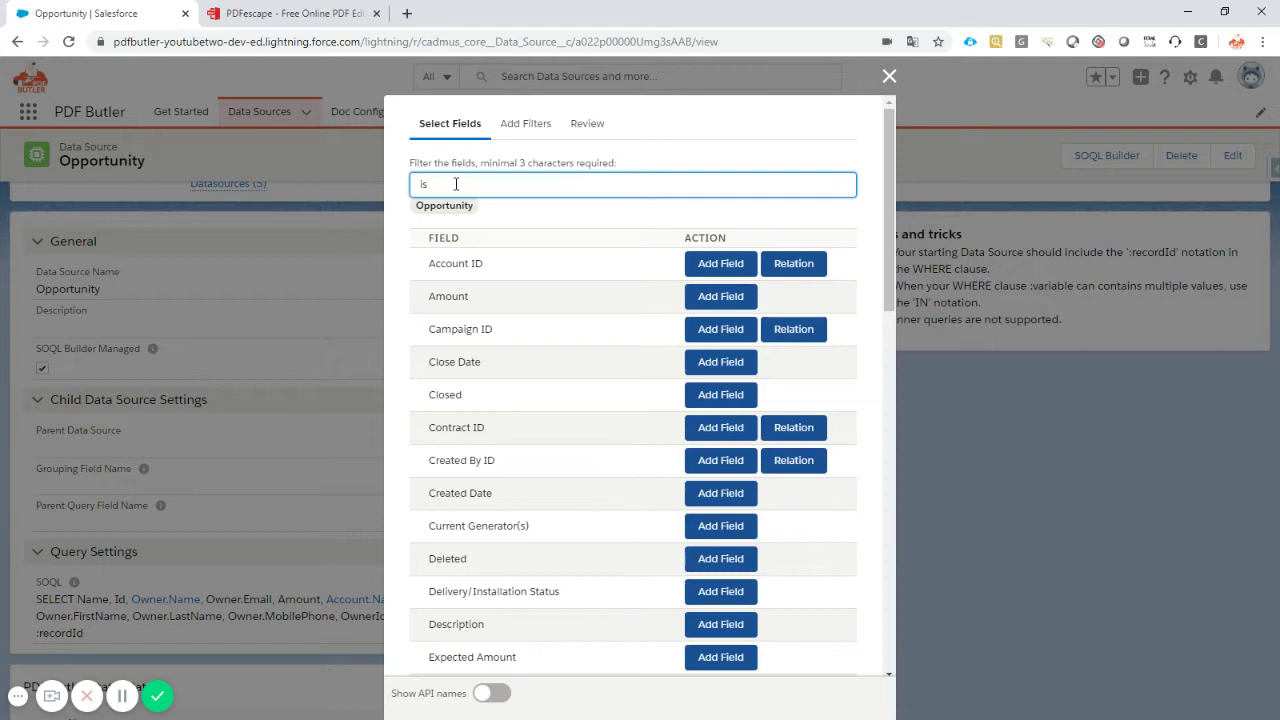
pyautogui.write('pr')
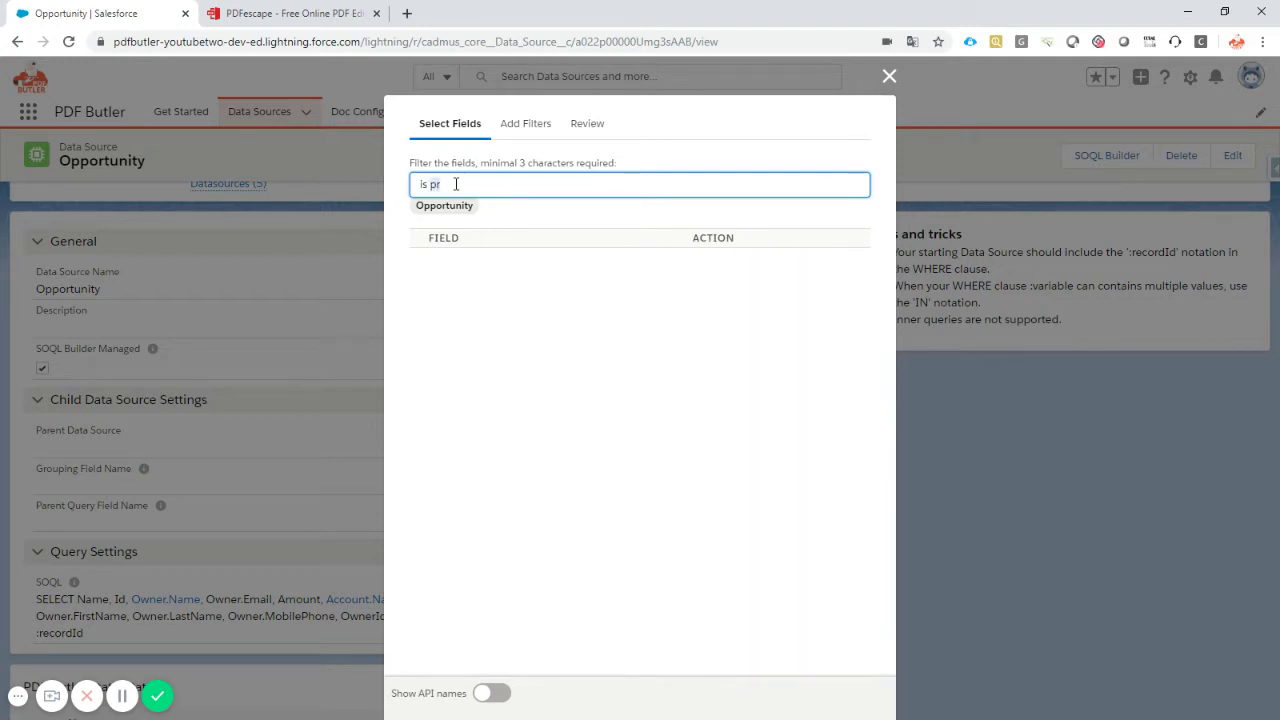
pyautogui.hotkey('ctrl', 'a')
pyautogui.write('priv')
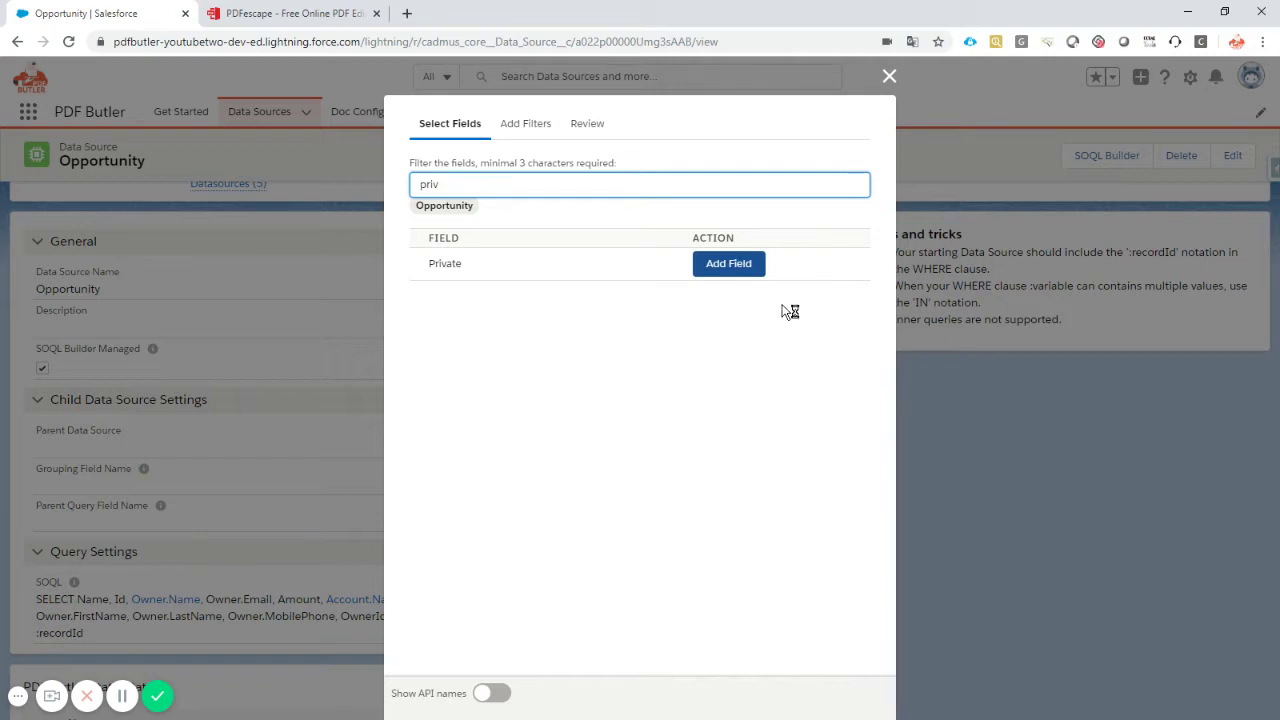
pyautogui.click(726, 264)
# Add the Close Date field, review the query, and save it.
pyautogui.click(478, 183)
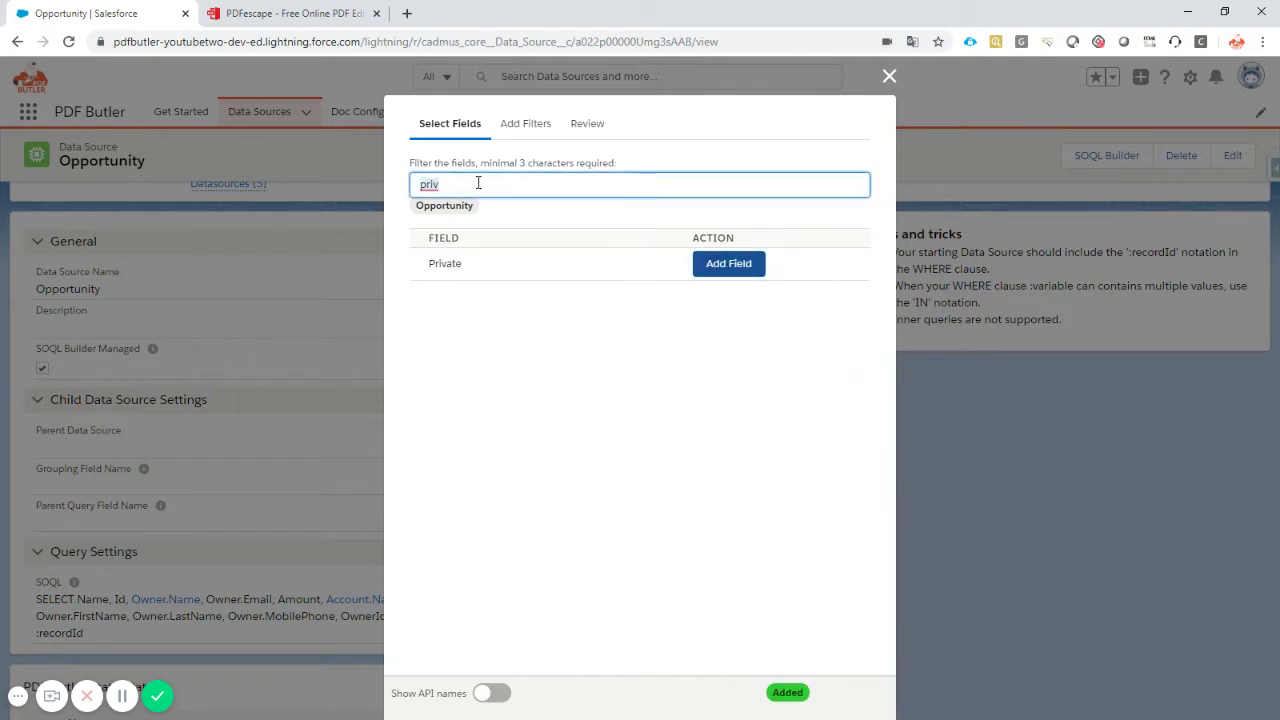
pyautogui.hotkey('ctrl', 'a')
pyautogui.write('clos')
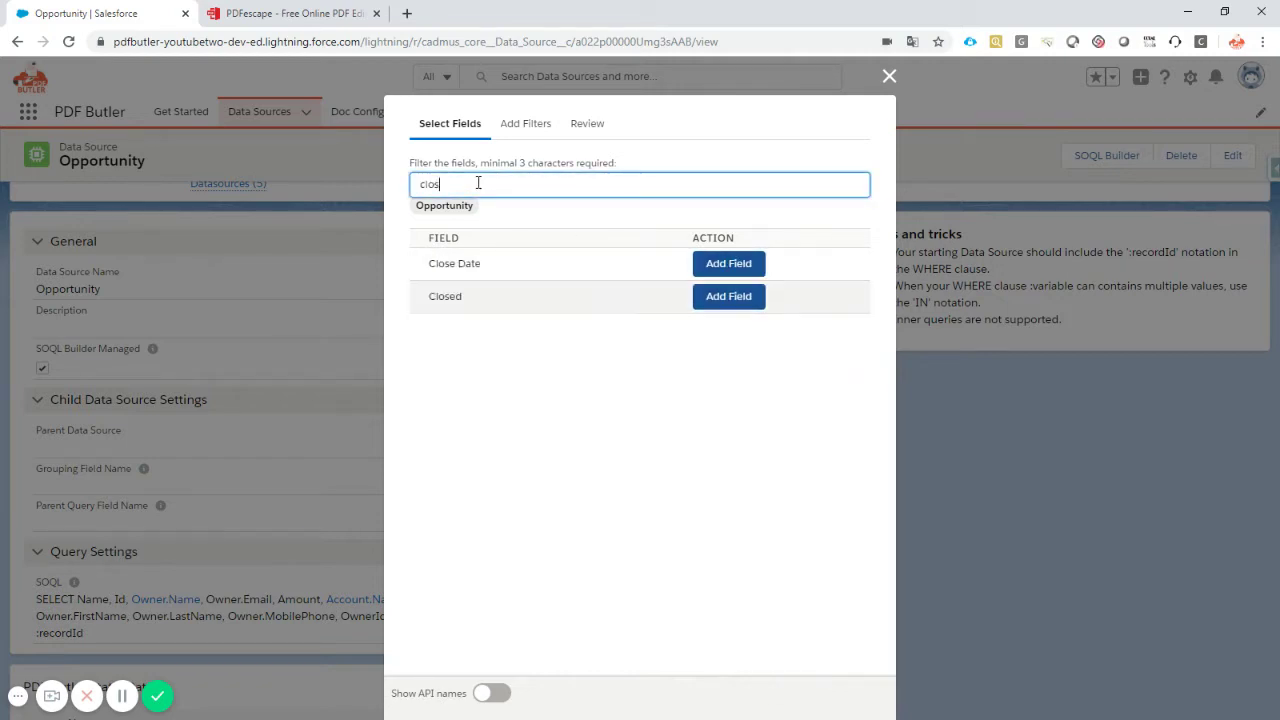
pyautogui.click(743, 260)
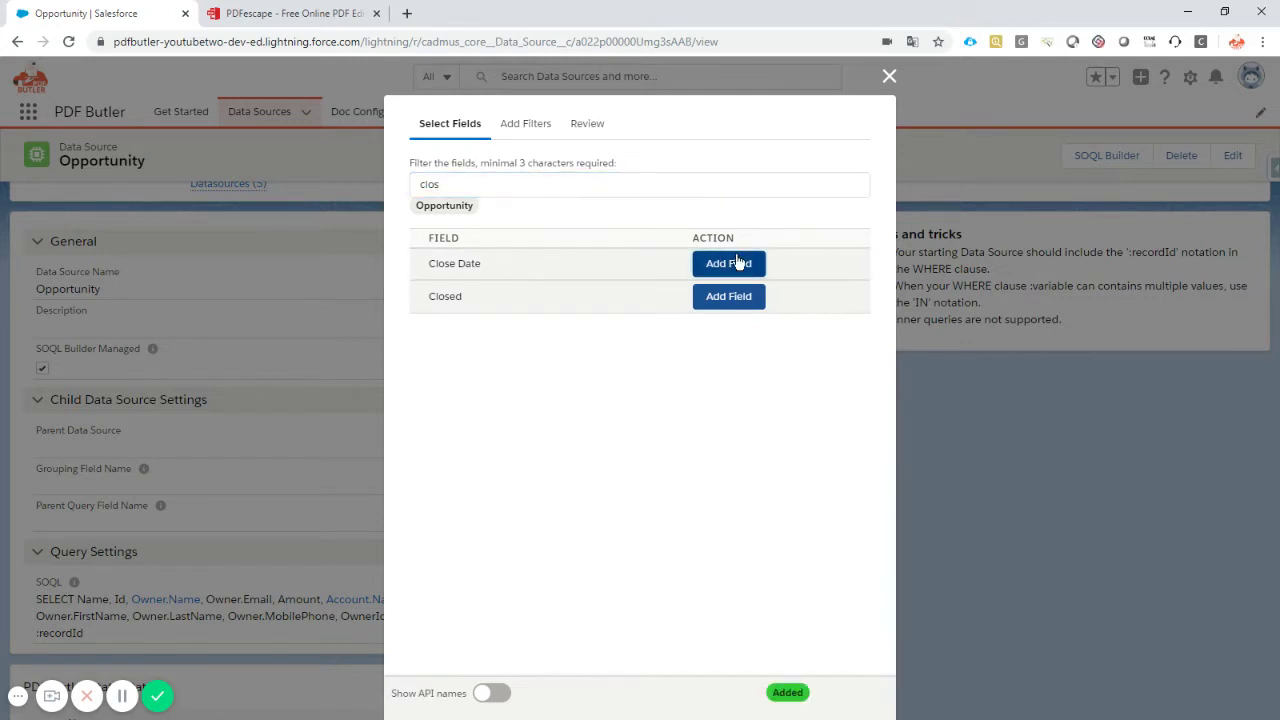
pyautogui.click(588, 124)
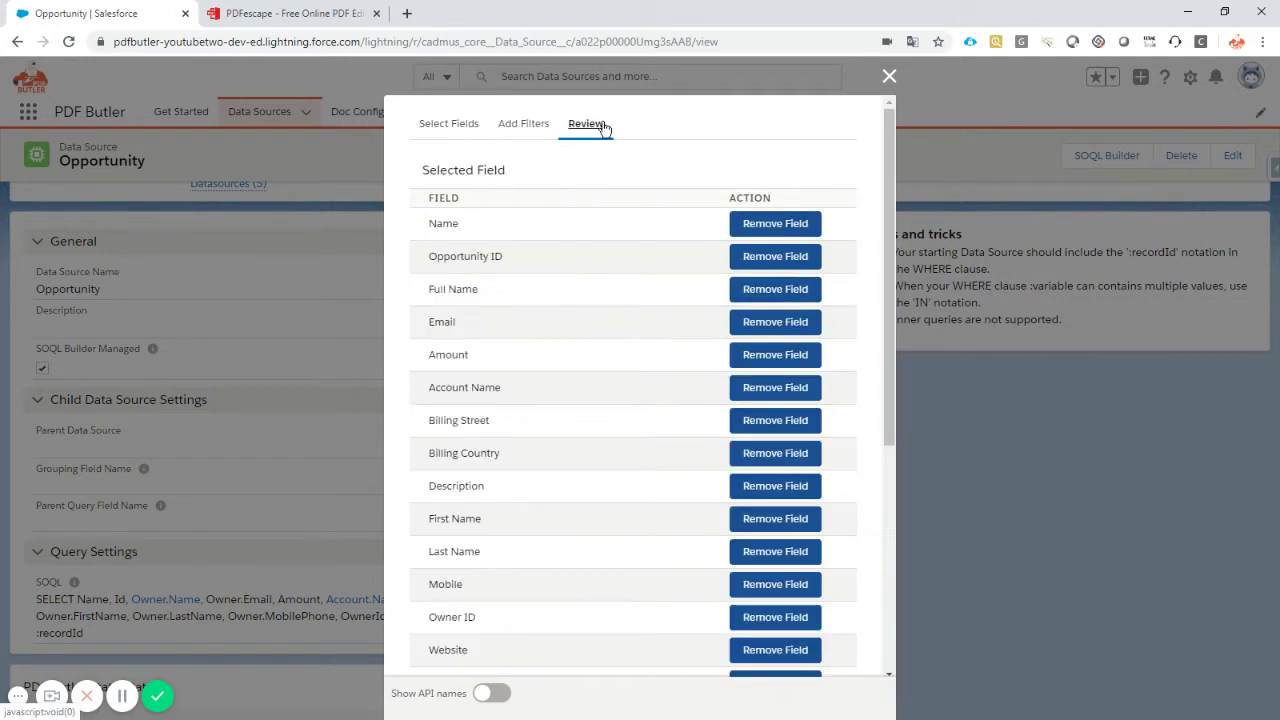
pyautogui.scroll(-1, 612, 378)
pyautogui.scroll(-3, 610, 385)
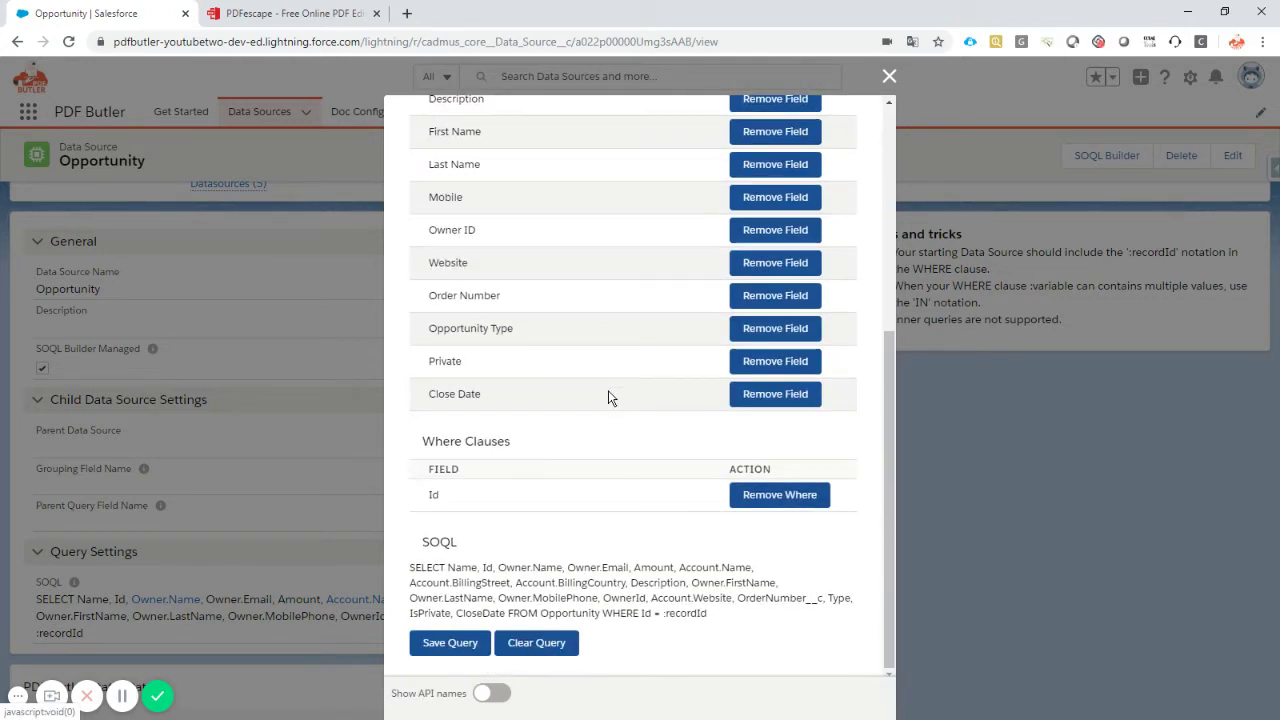
pyautogui.click(450, 645)
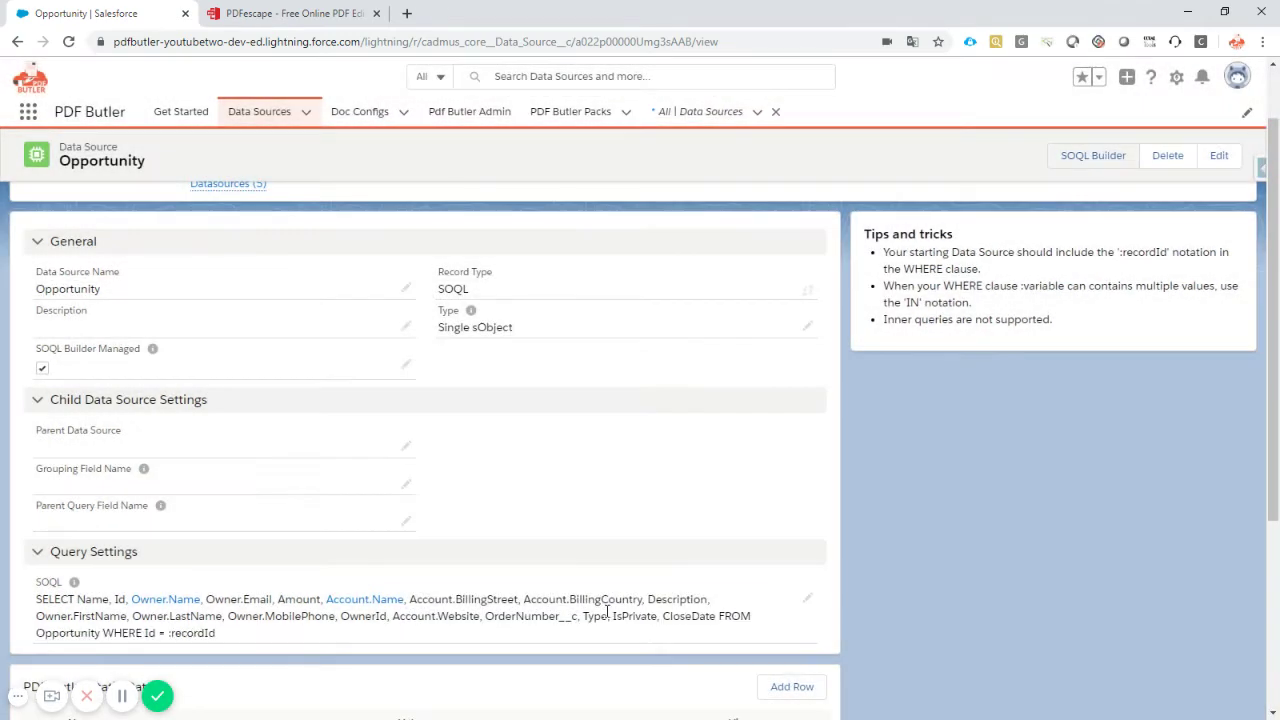
# Start a new doc config with the Static PDF record type.
pyautogui.click(405, 112)
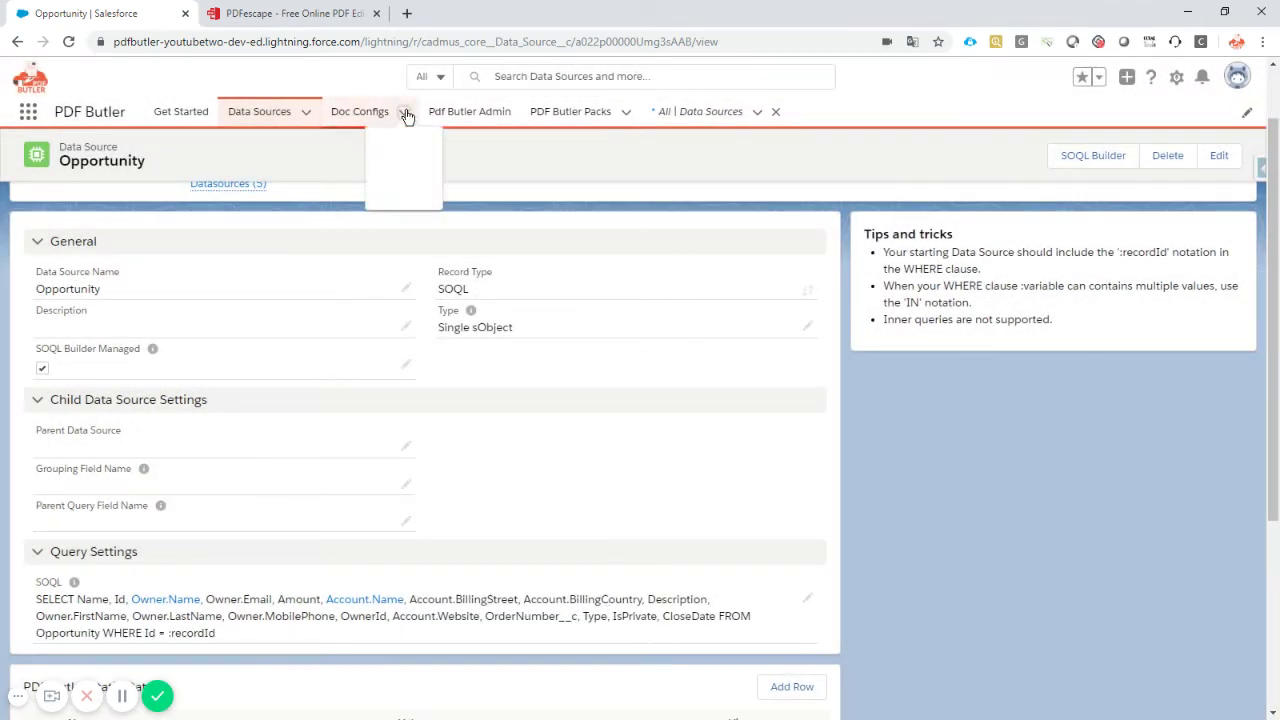
pyautogui.click(409, 140)
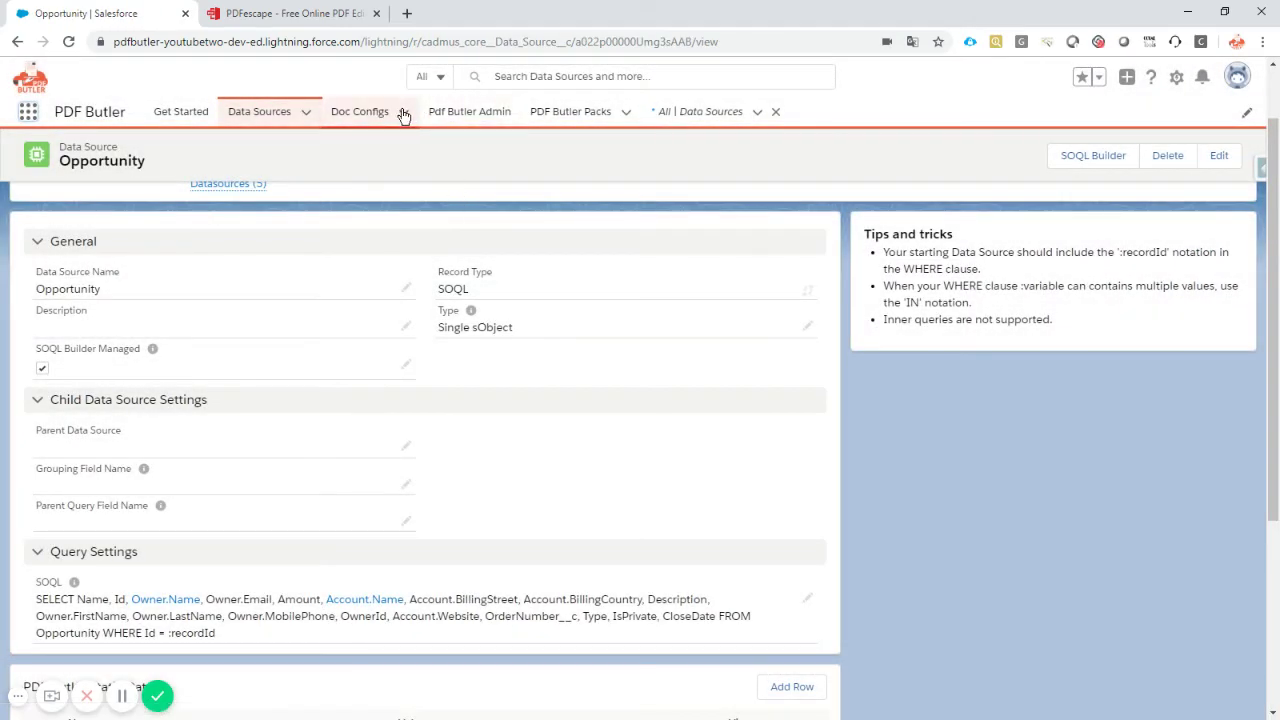
pyautogui.click(404, 112)
pyautogui.click(400, 145)
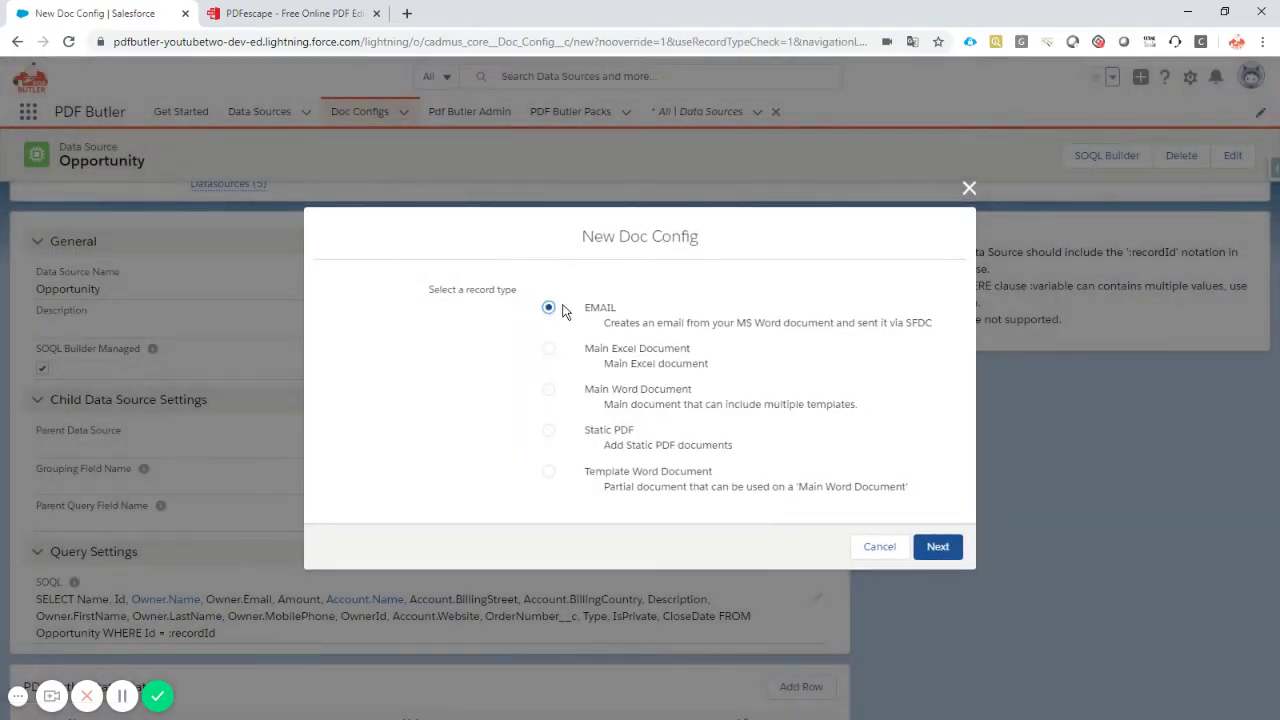
pyautogui.click(598, 437)
pyautogui.click(936, 546)
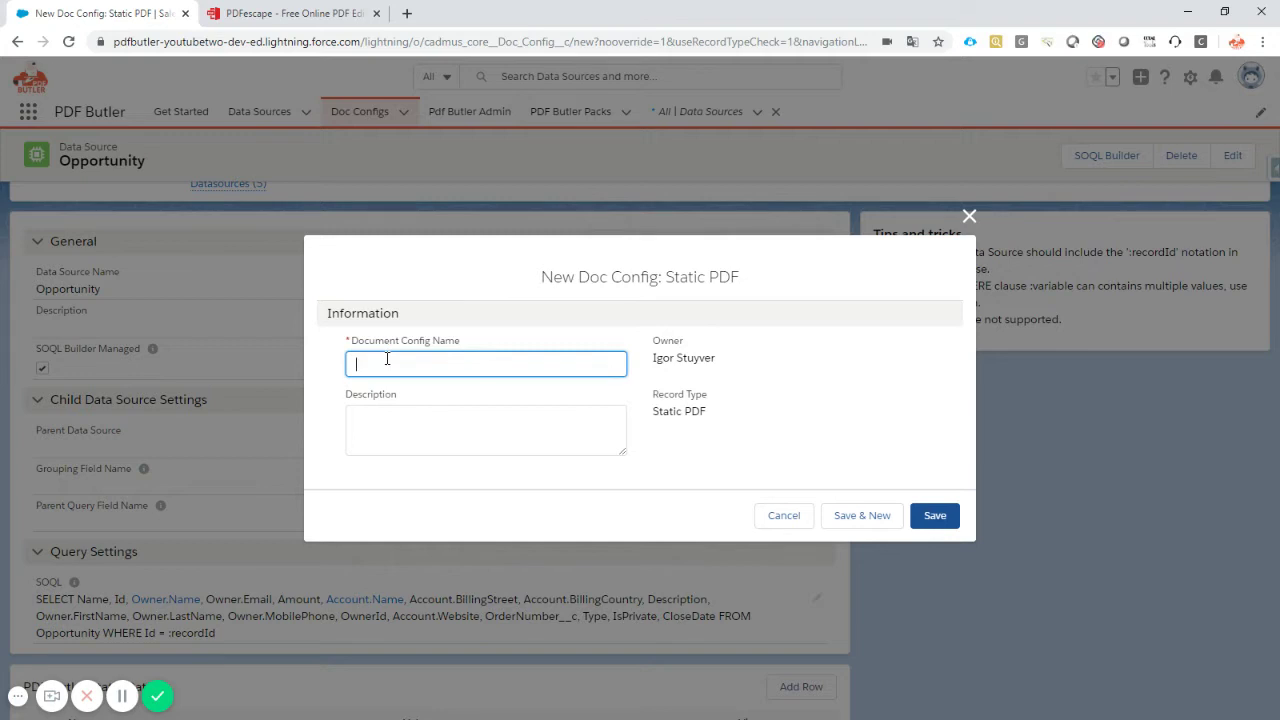
# Name the doc config 'Academy - PDF Filler' and save it.
pyautogui.write('M')
pyautogui.press('BackSpace')
pyautogui.press('BackSpace')
pyautogui.write('adem')
pyautogui.write('y - PDF F')
pyautogui.write('iller')
pyautogui.click(936, 516)
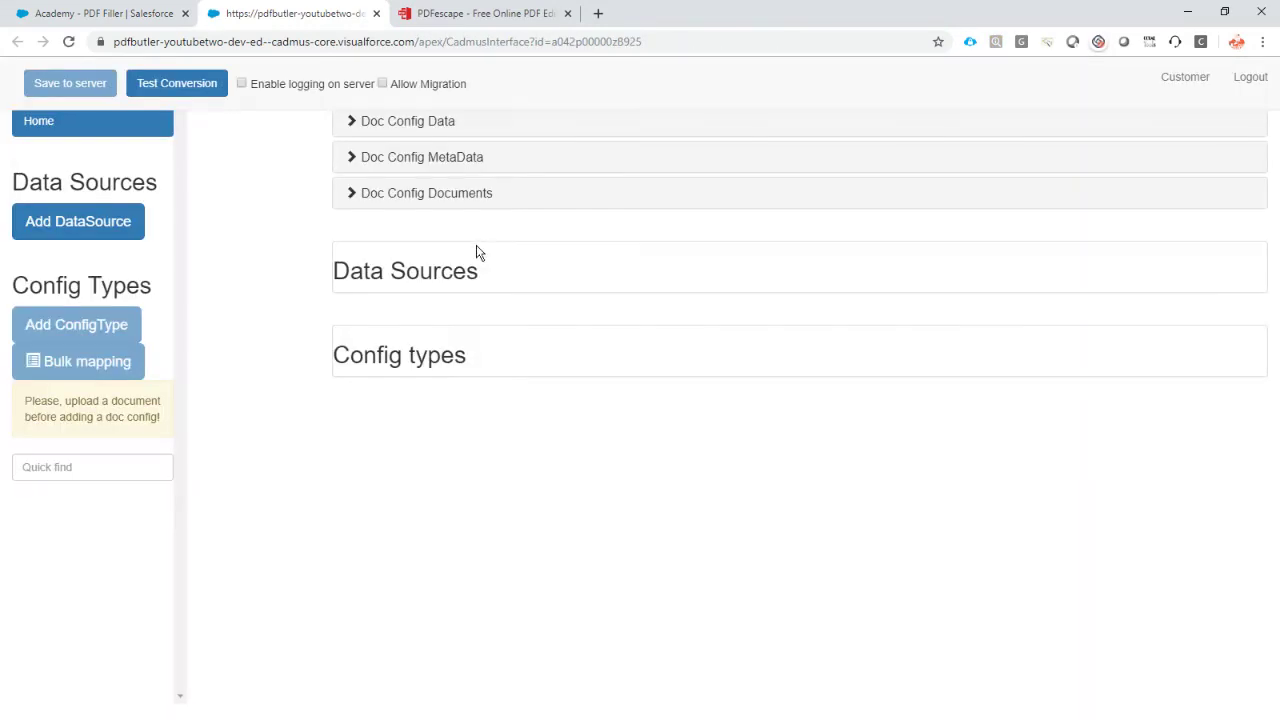
# Upload DEMO_PDF_Filler.pdf as the default document with alternative name v1.
pyautogui.click(390, 196)
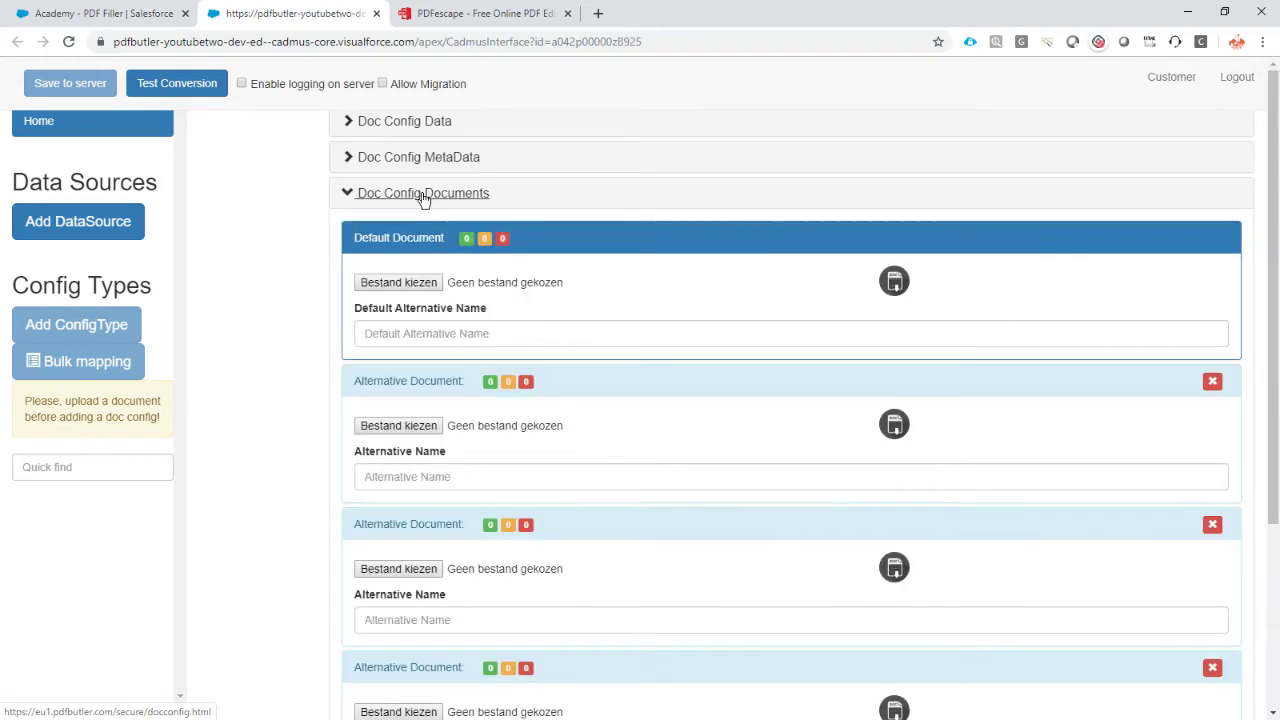
pyautogui.click(410, 285)
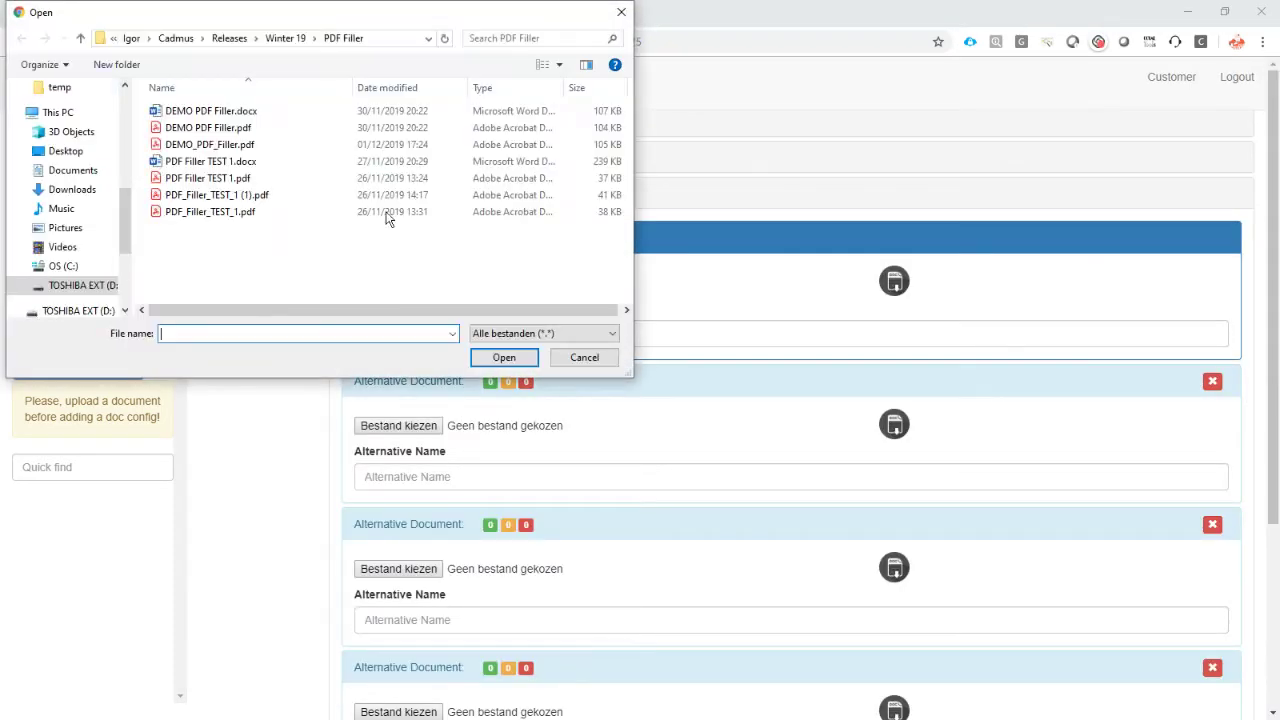
pyautogui.doubleClick(240, 146)
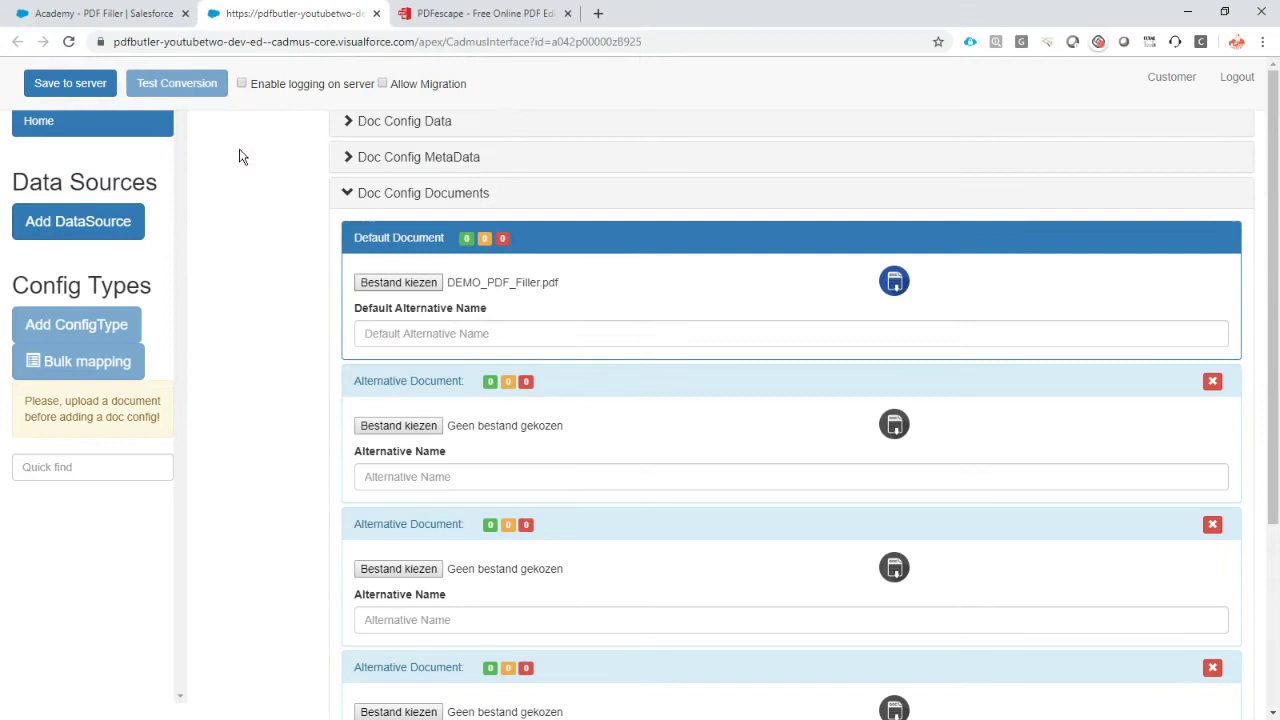
pyautogui.click(423, 332)
pyautogui.write('v1')
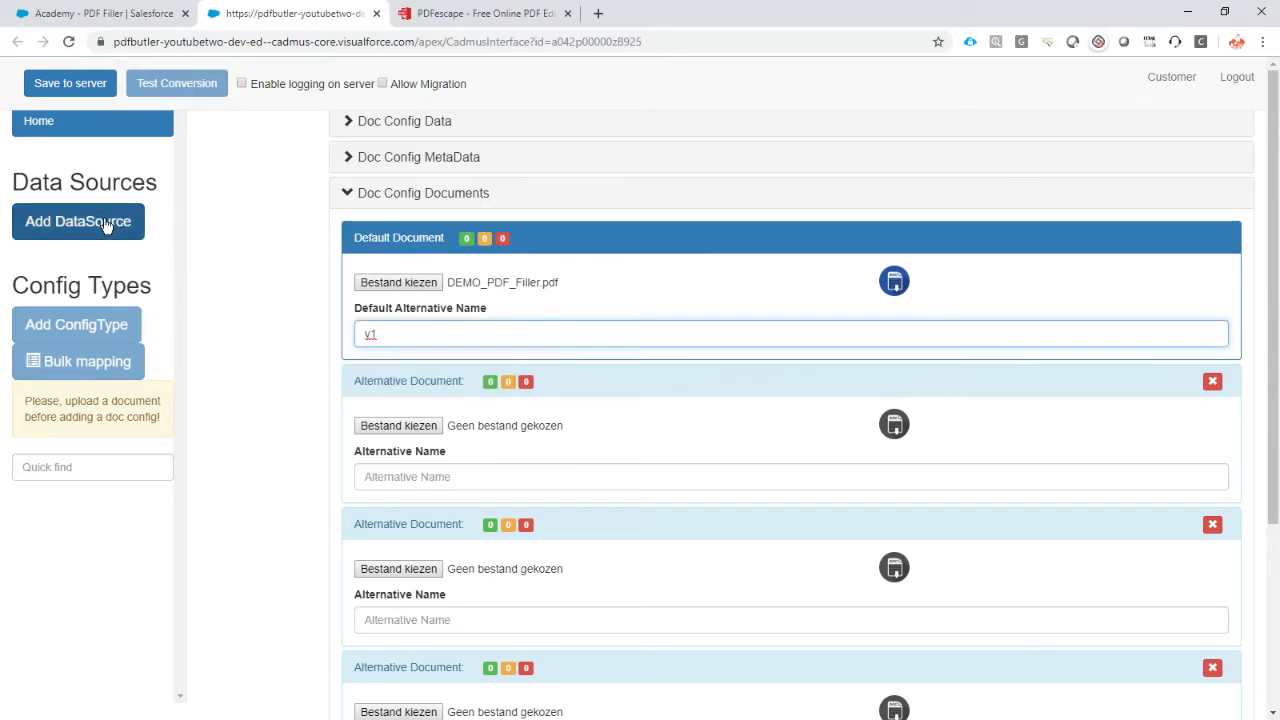
# Add the Opportunity data source and save the doc config to the server.
pyautogui.click(105, 225)
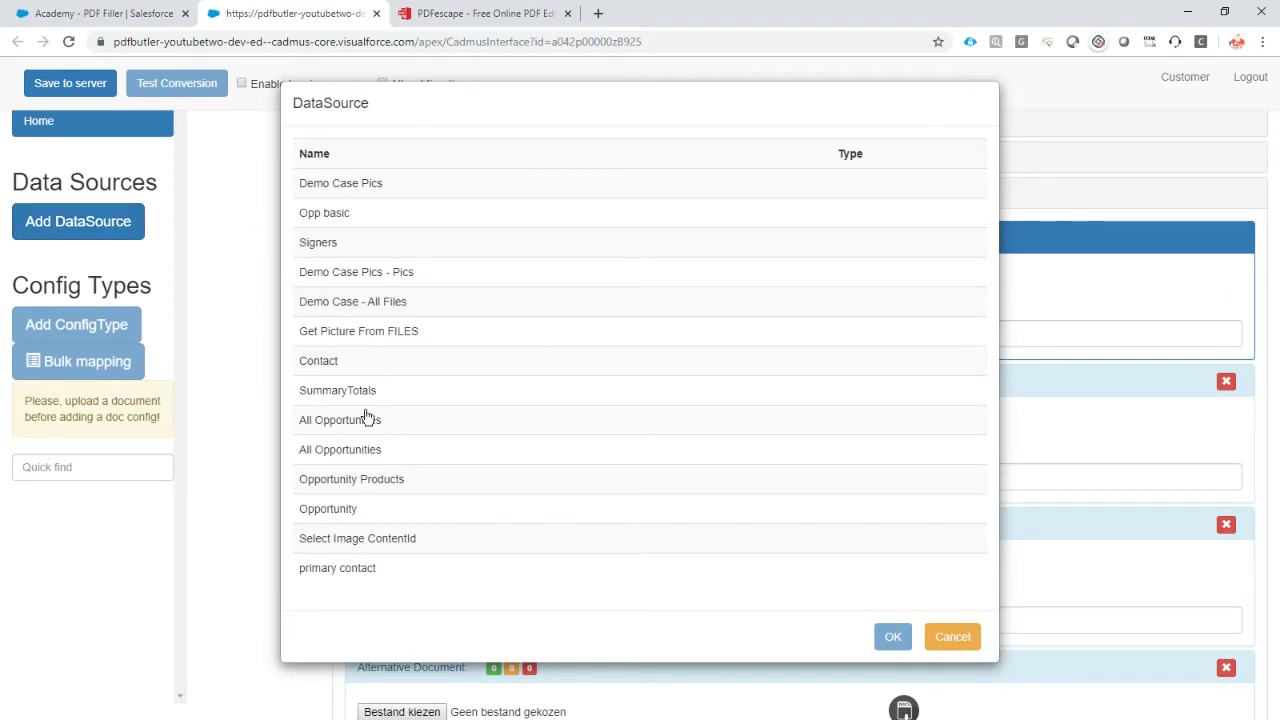
pyautogui.click(332, 508)
pyautogui.scroll(-3, 878, 445)
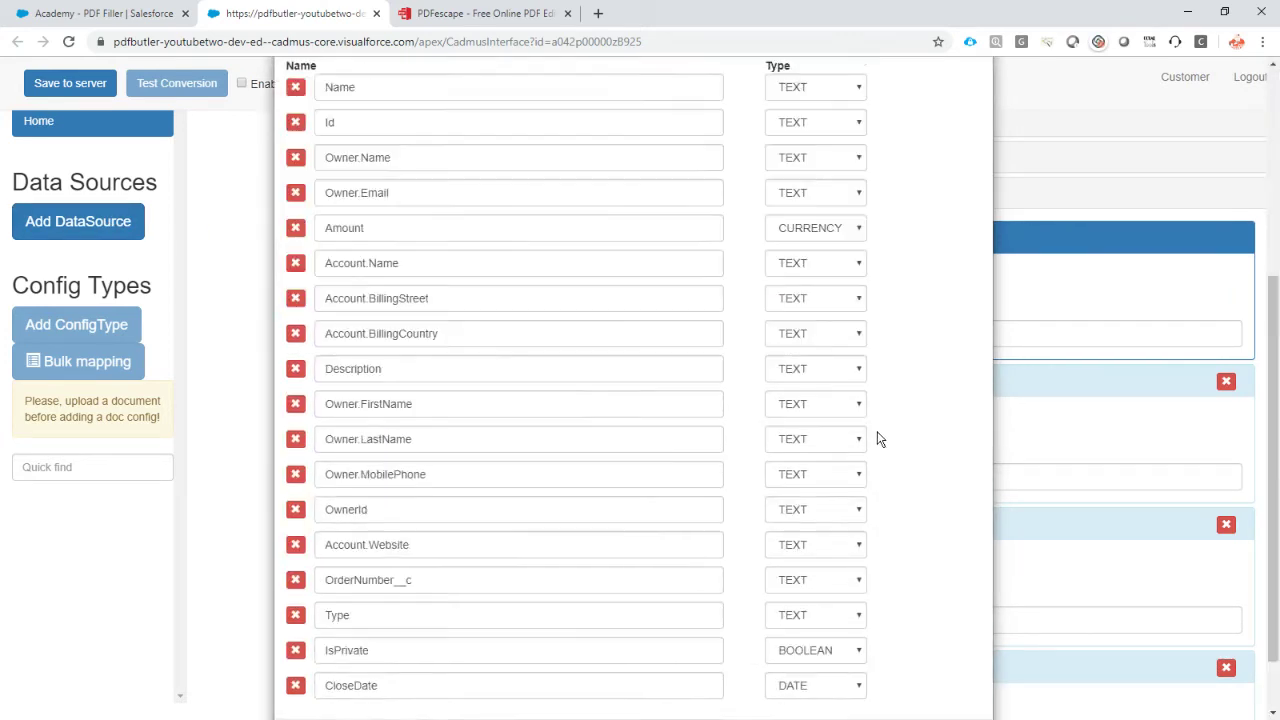
pyautogui.scroll(-2, 878, 440)
pyautogui.click(886, 669)
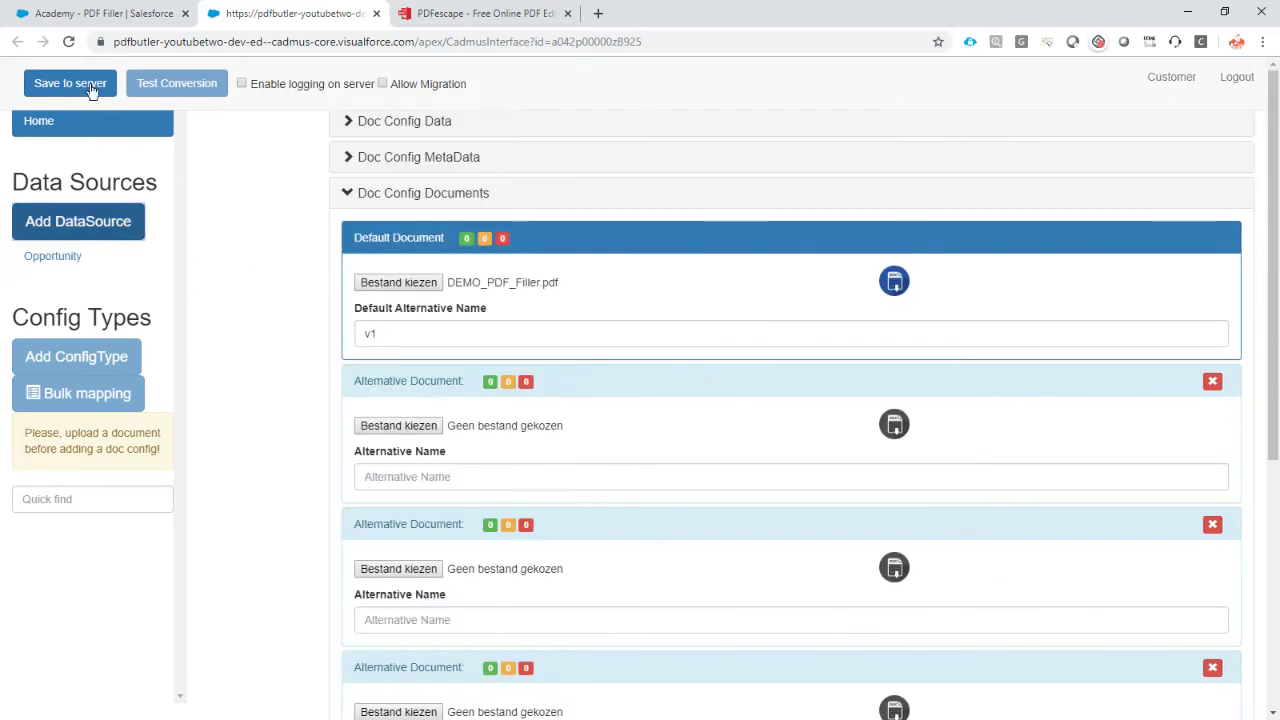
pyautogui.click(91, 88)
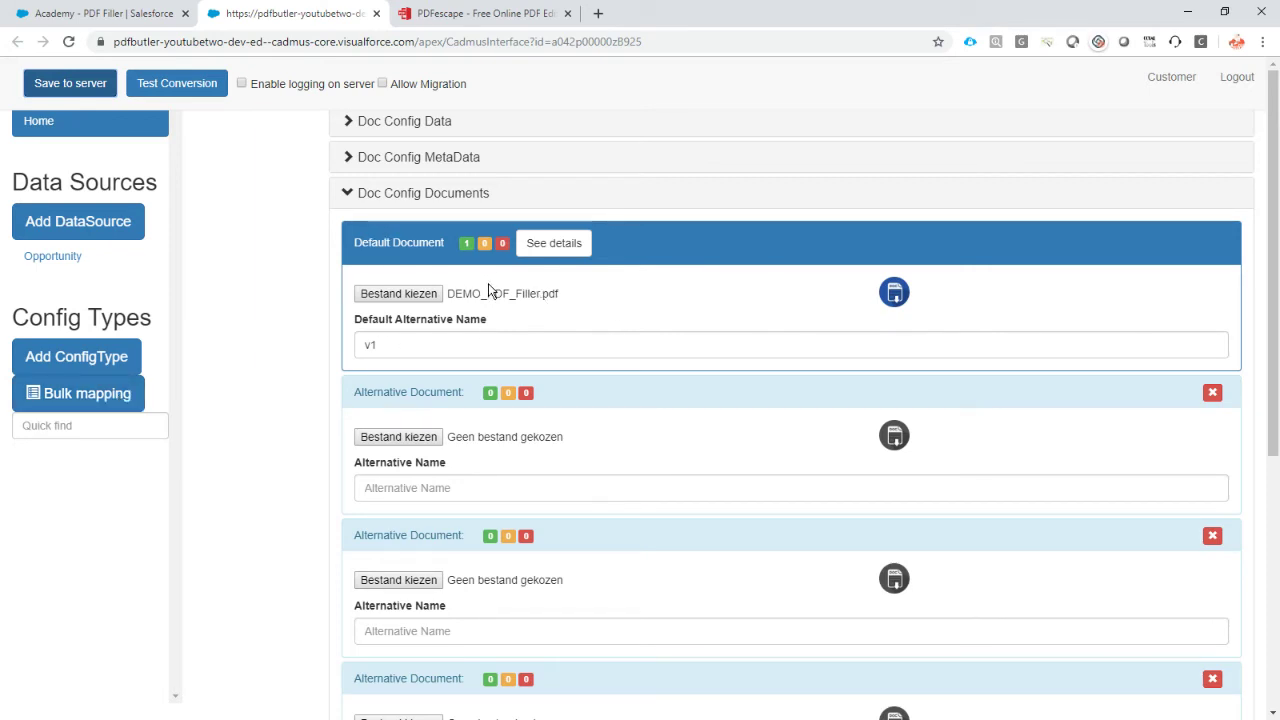
# Open the Bulk mapping config type generator and check the Firstname field's properties in PDFescape.
pyautogui.click(87, 85)
pyautogui.click(75, 398)
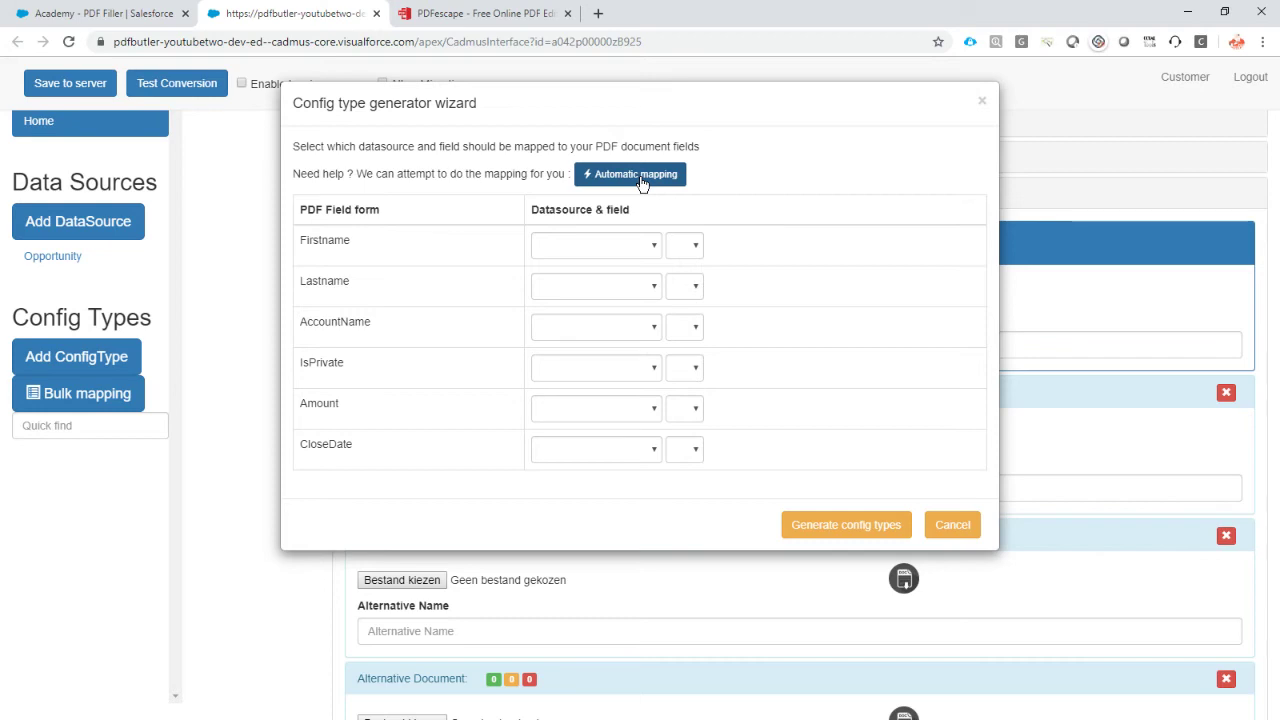
pyautogui.click(490, 14)
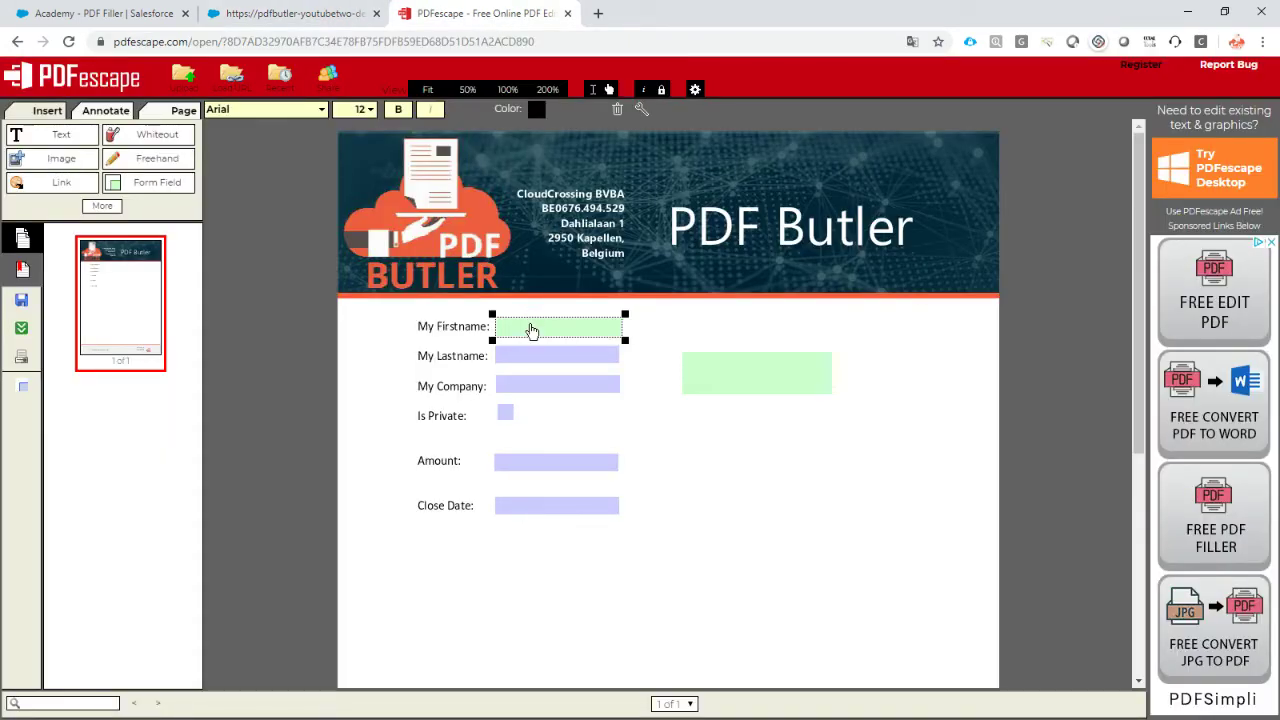
pyautogui.rightClick(531, 330)
pyautogui.click(590, 470)
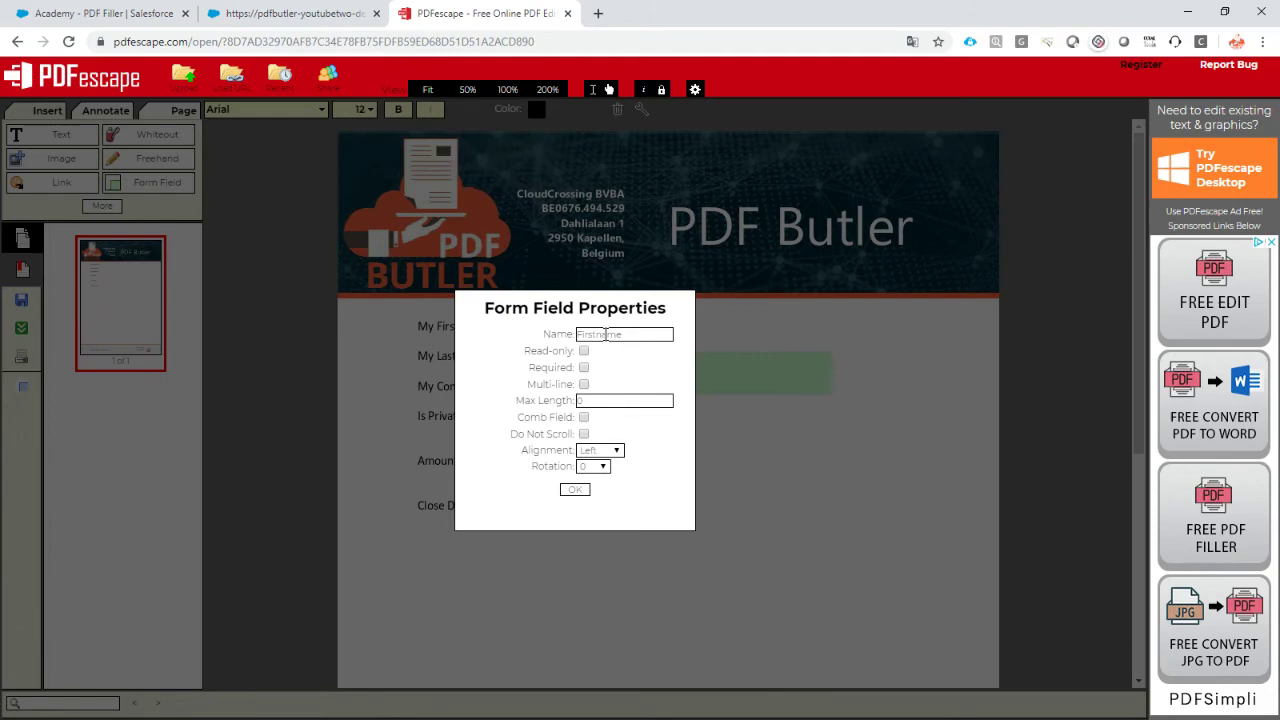
pyautogui.click(580, 488)
# Map Firstname, Lastname, AccountName, IsPrivate to Owner.FirstName, Owner.LastName, Account.Name, IsPrivate and generate config types.
pyautogui.click(300, 16)
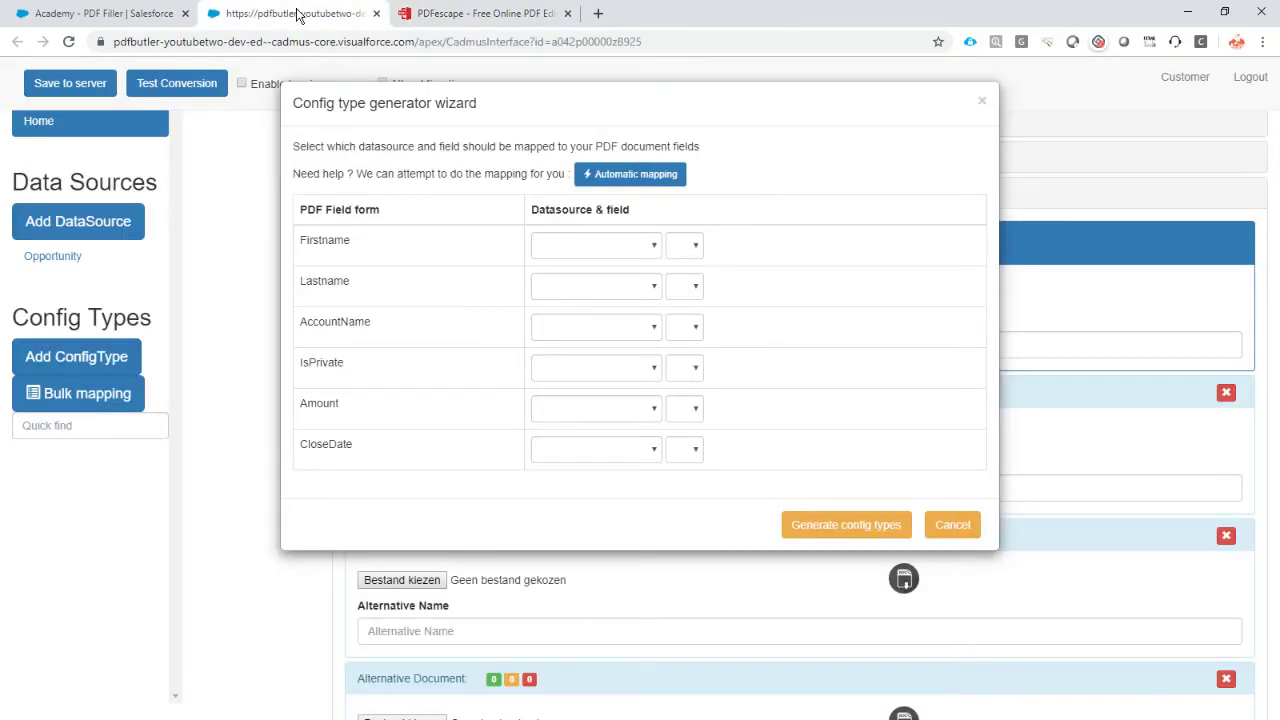
pyautogui.click(634, 174)
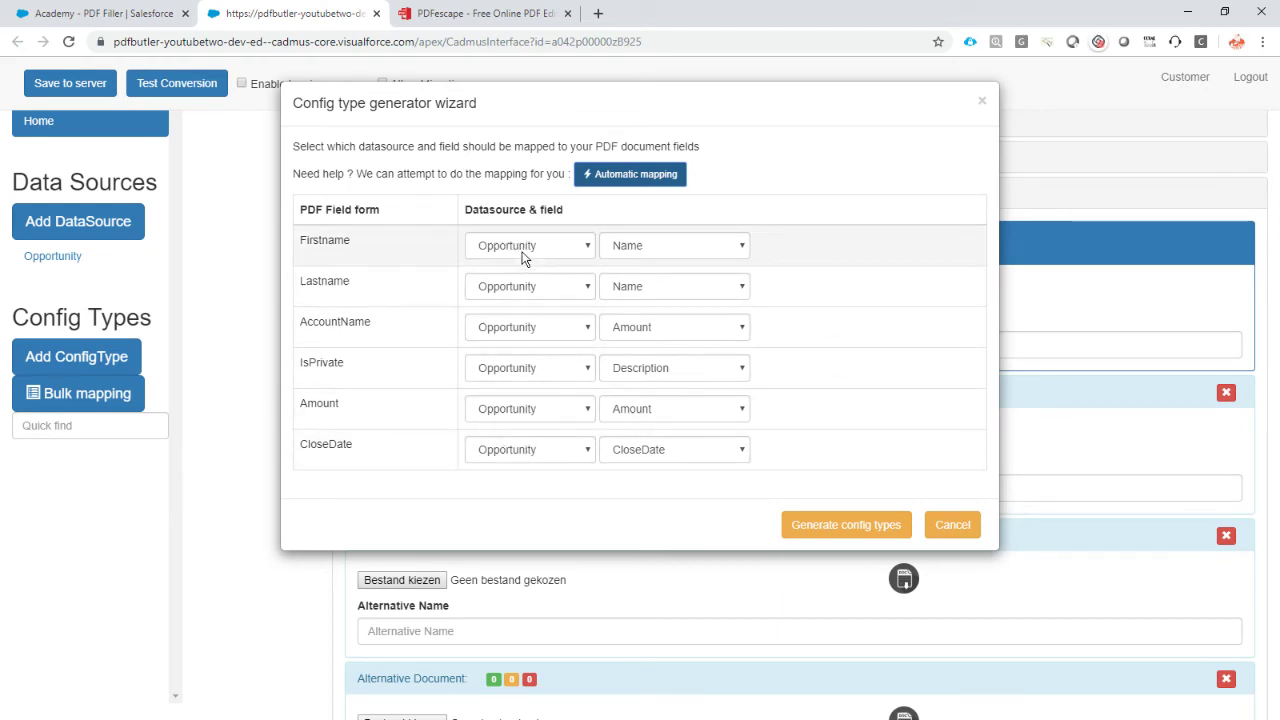
pyautogui.click(644, 250)
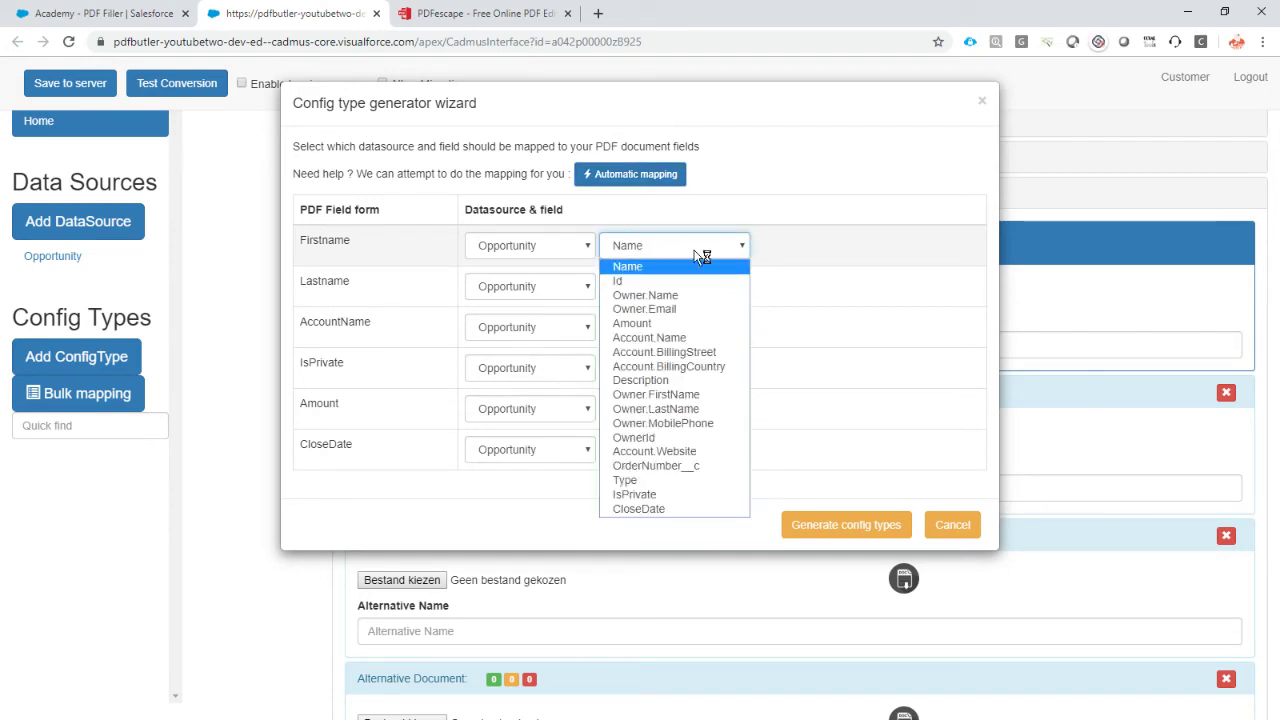
pyautogui.click(714, 396)
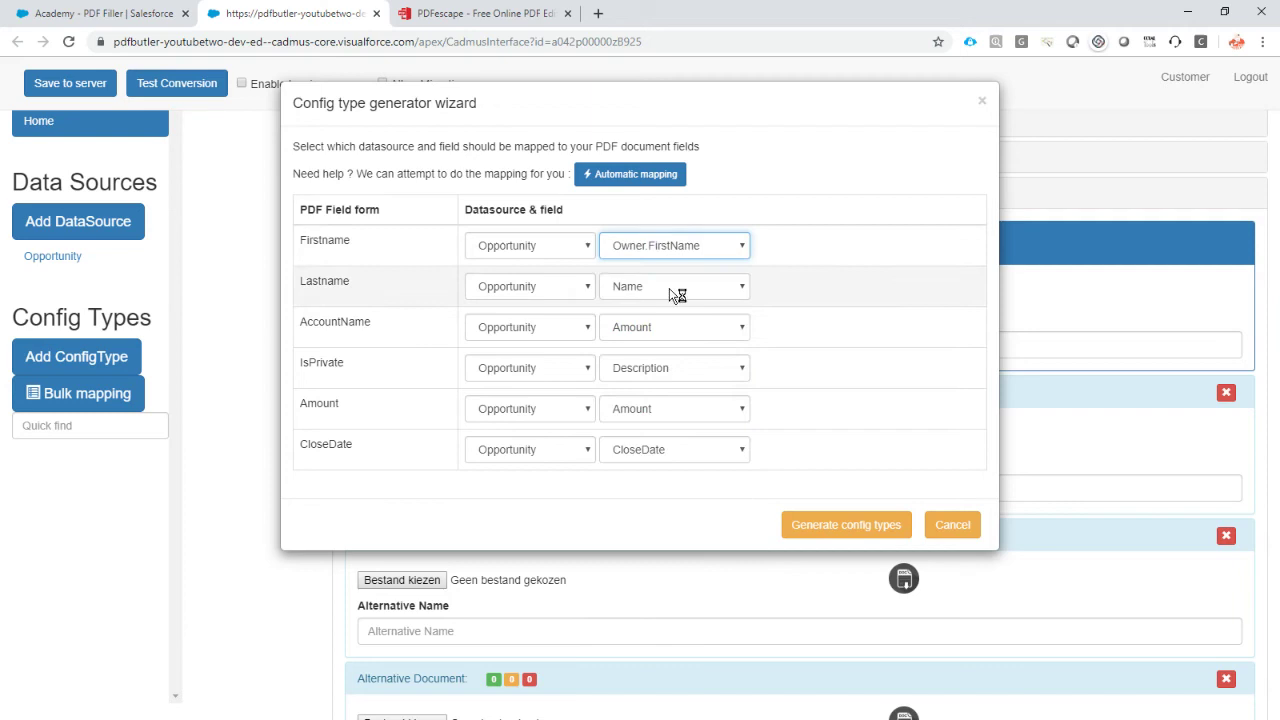
pyautogui.click(666, 289)
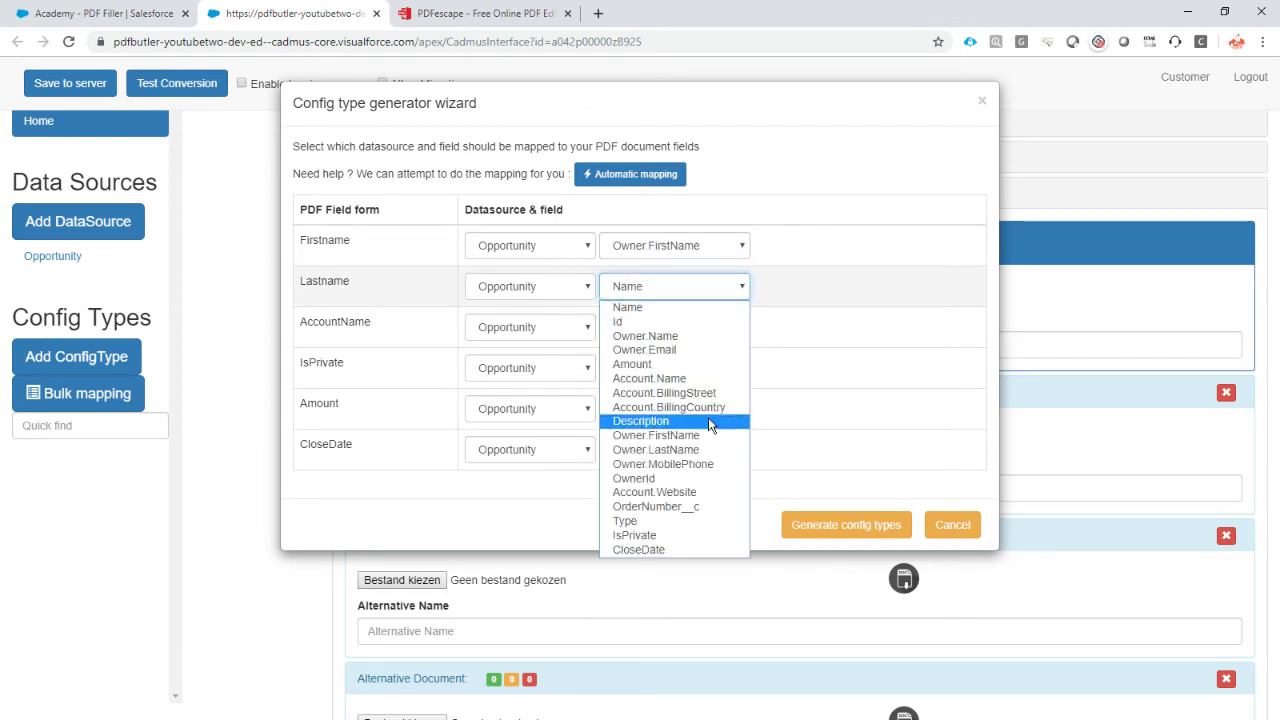
pyautogui.click(707, 450)
pyautogui.click(667, 333)
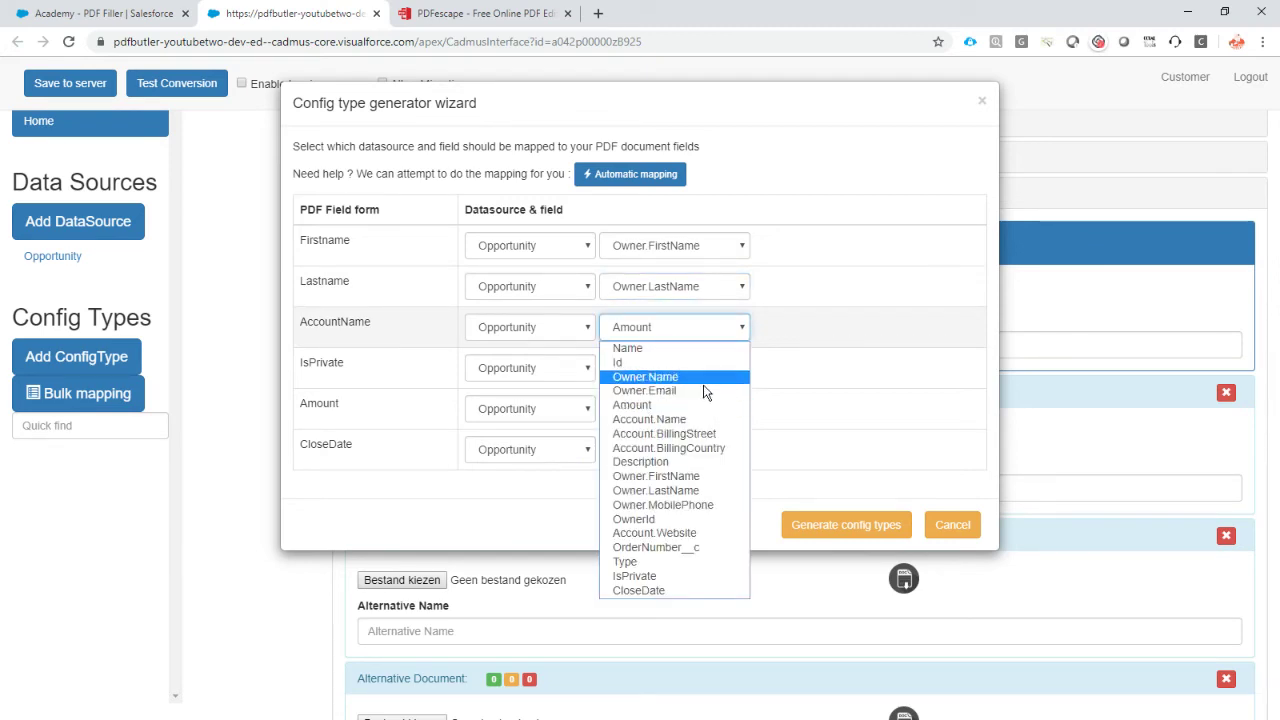
pyautogui.click(707, 419)
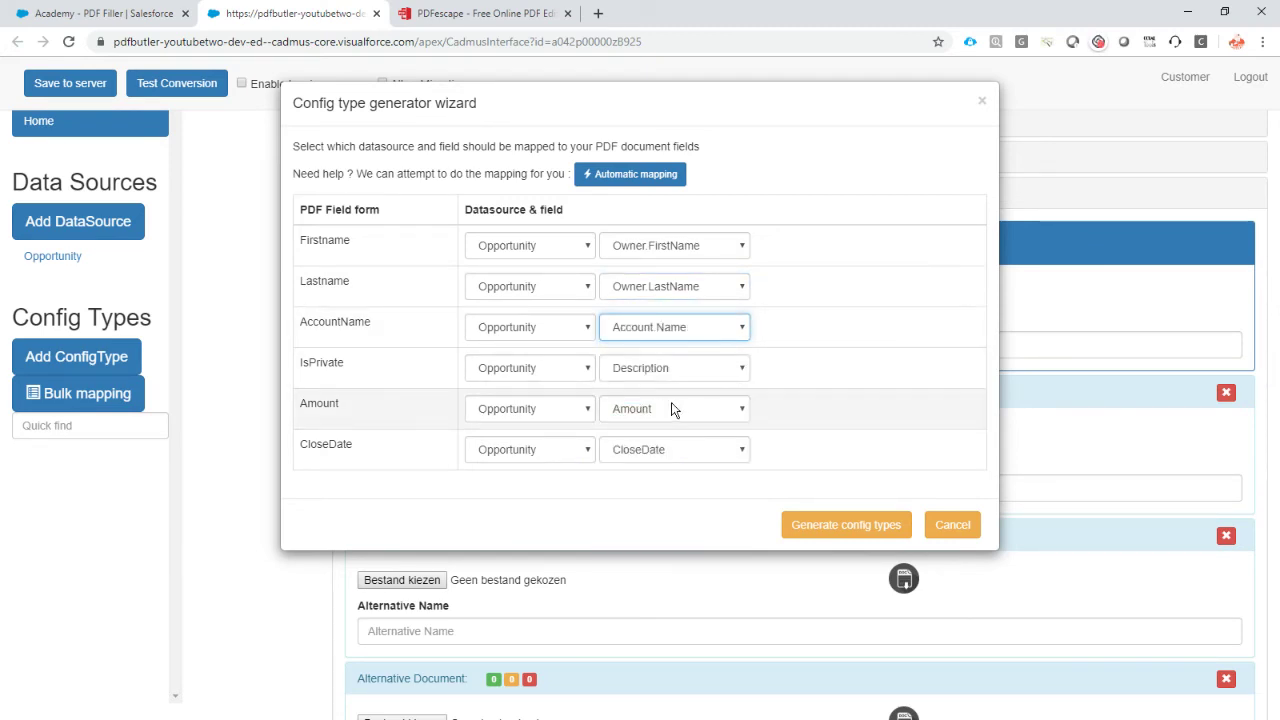
pyautogui.click(666, 370)
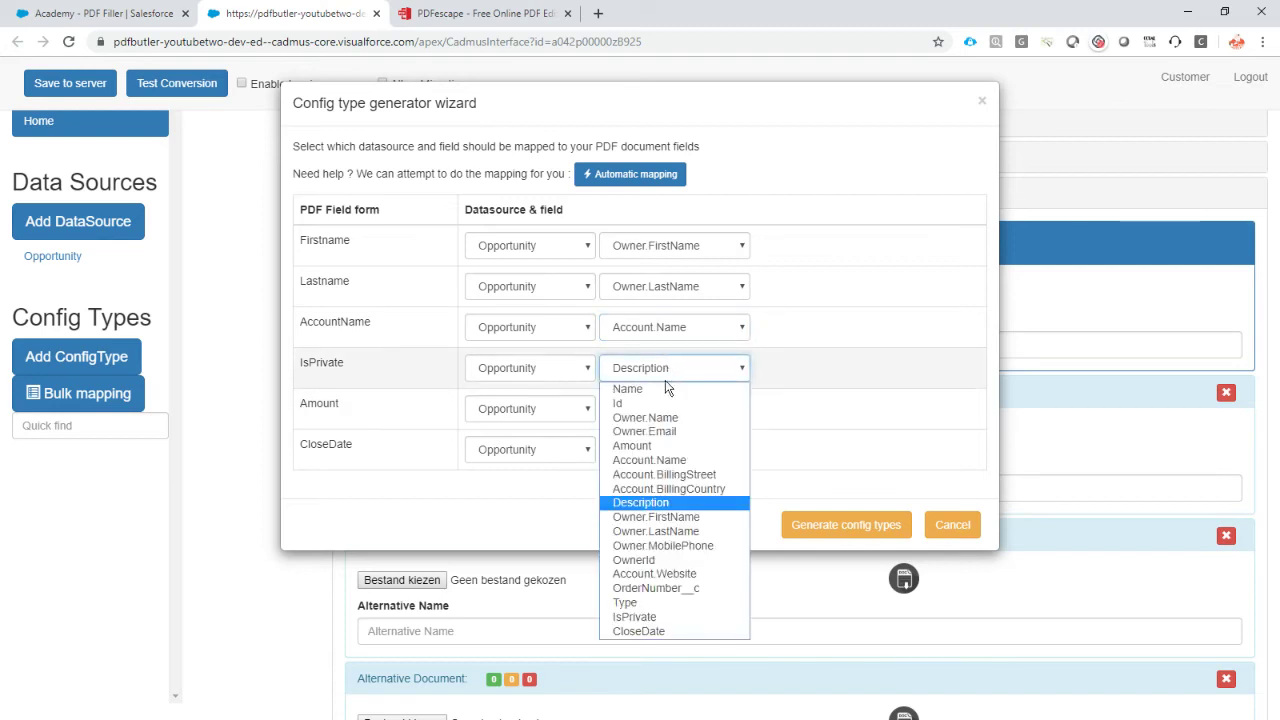
pyautogui.click(675, 617)
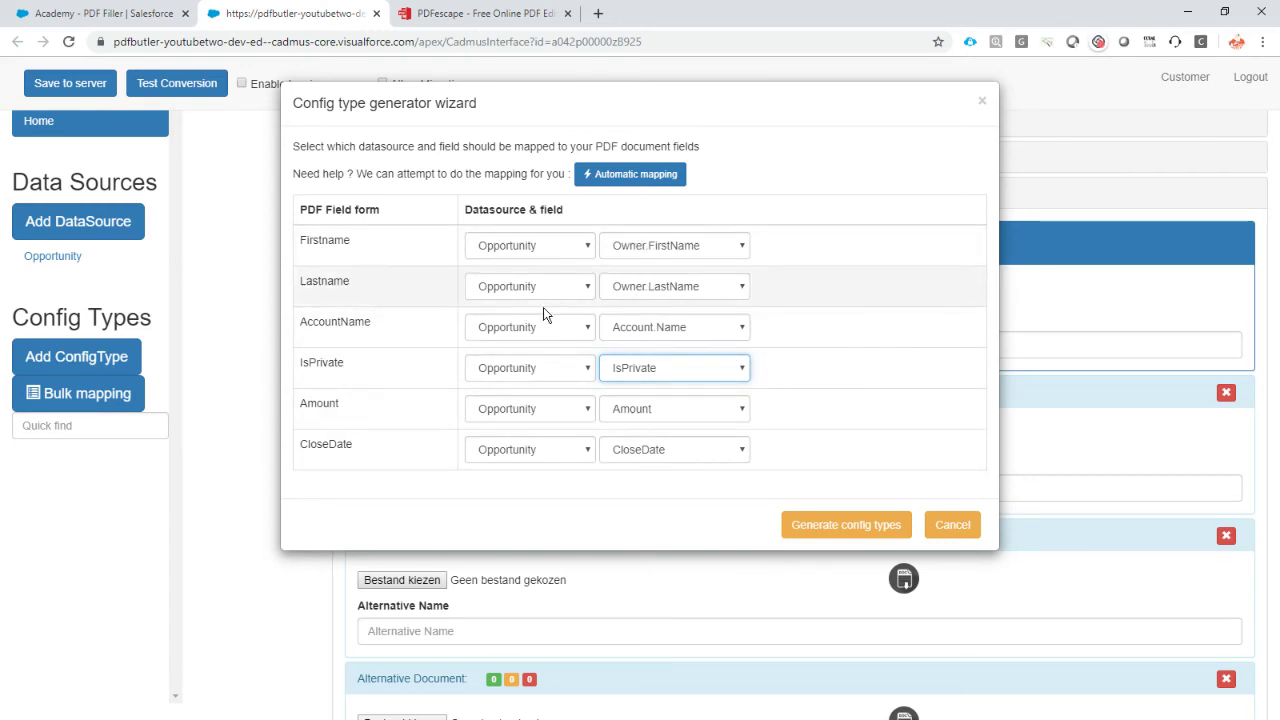
pyautogui.click(853, 525)
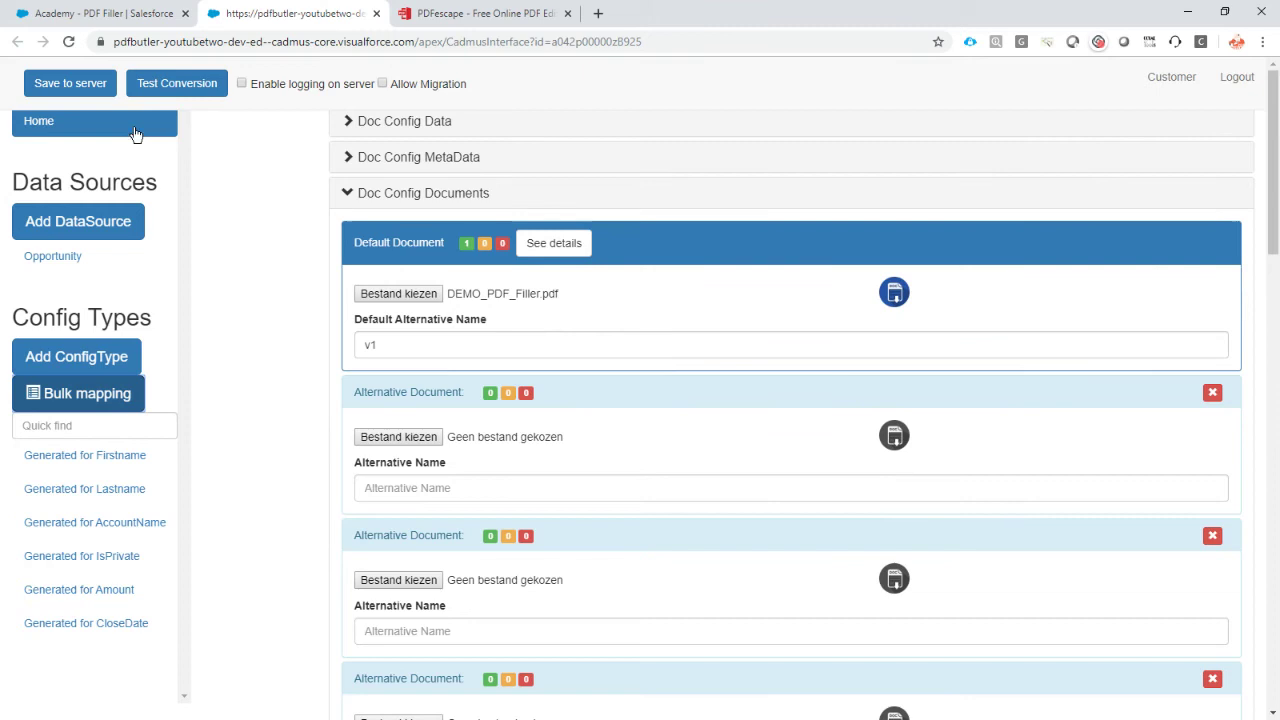
# Save the config, copy the Academy - PDF Filler record ID, and open Rhino Cars.
pyautogui.click(70, 88)
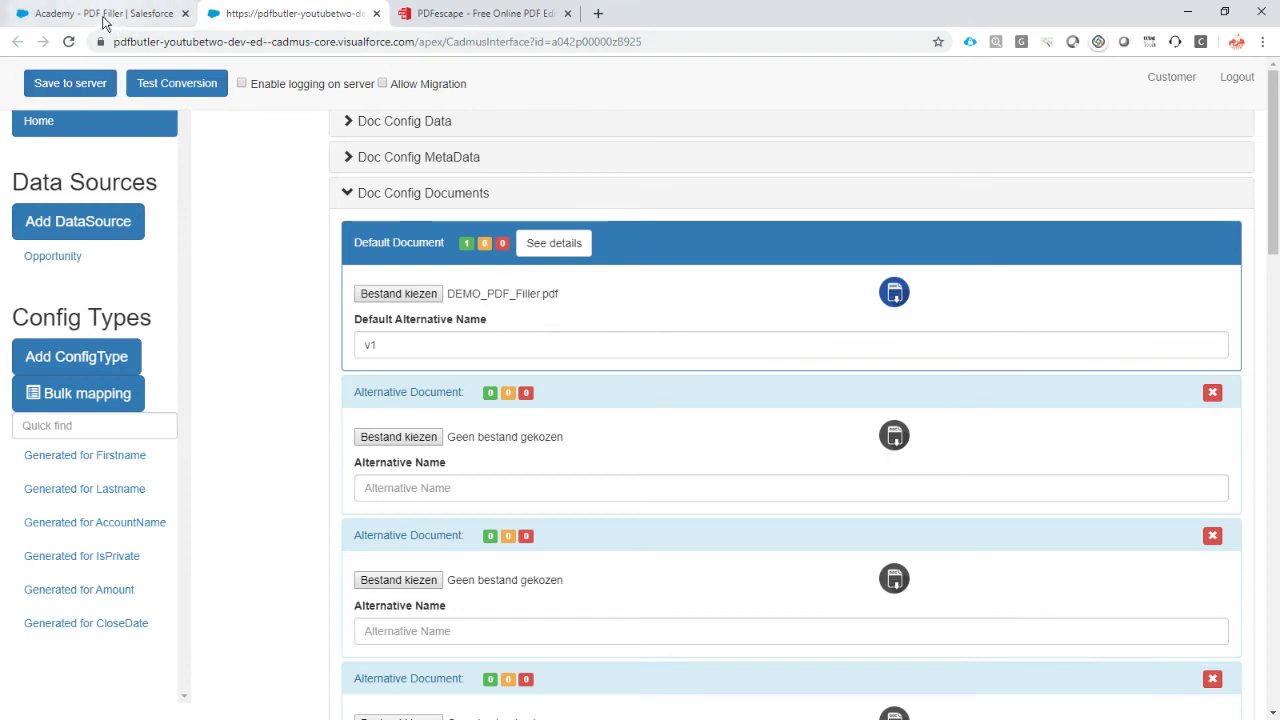
pyautogui.click(106, 18)
pyautogui.doubleClick(600, 43)
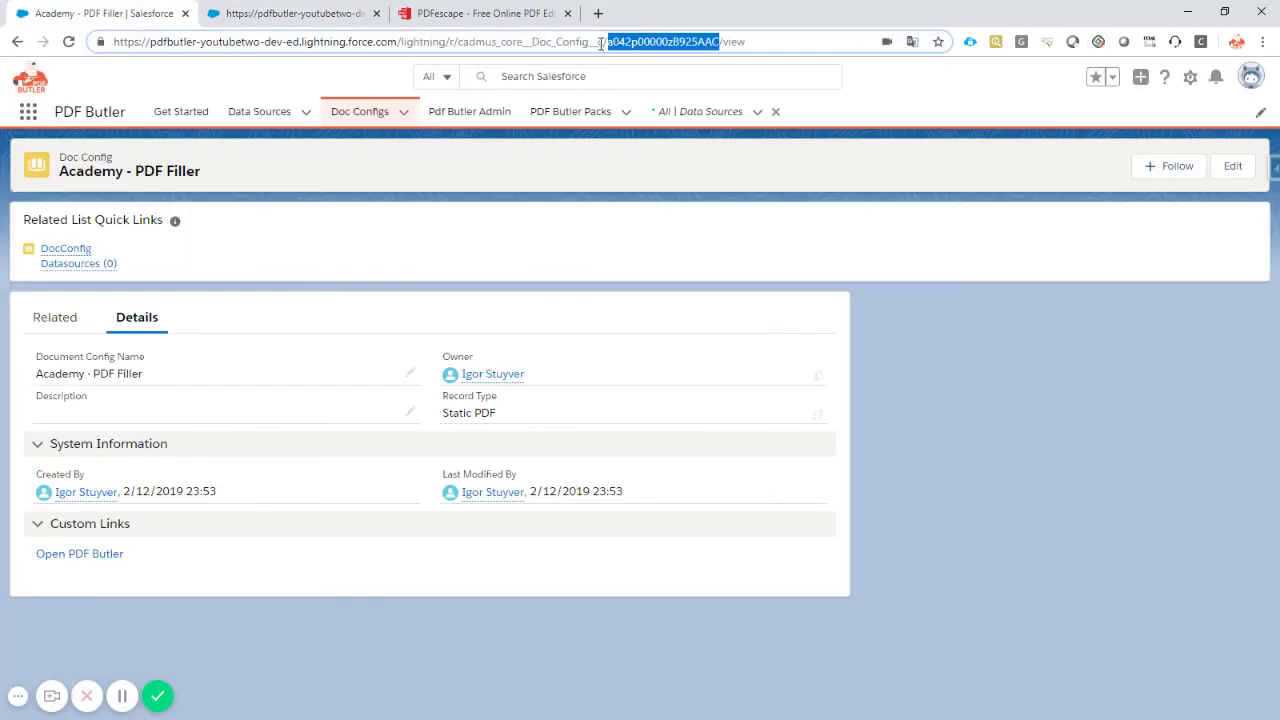
pyautogui.click(700, 112)
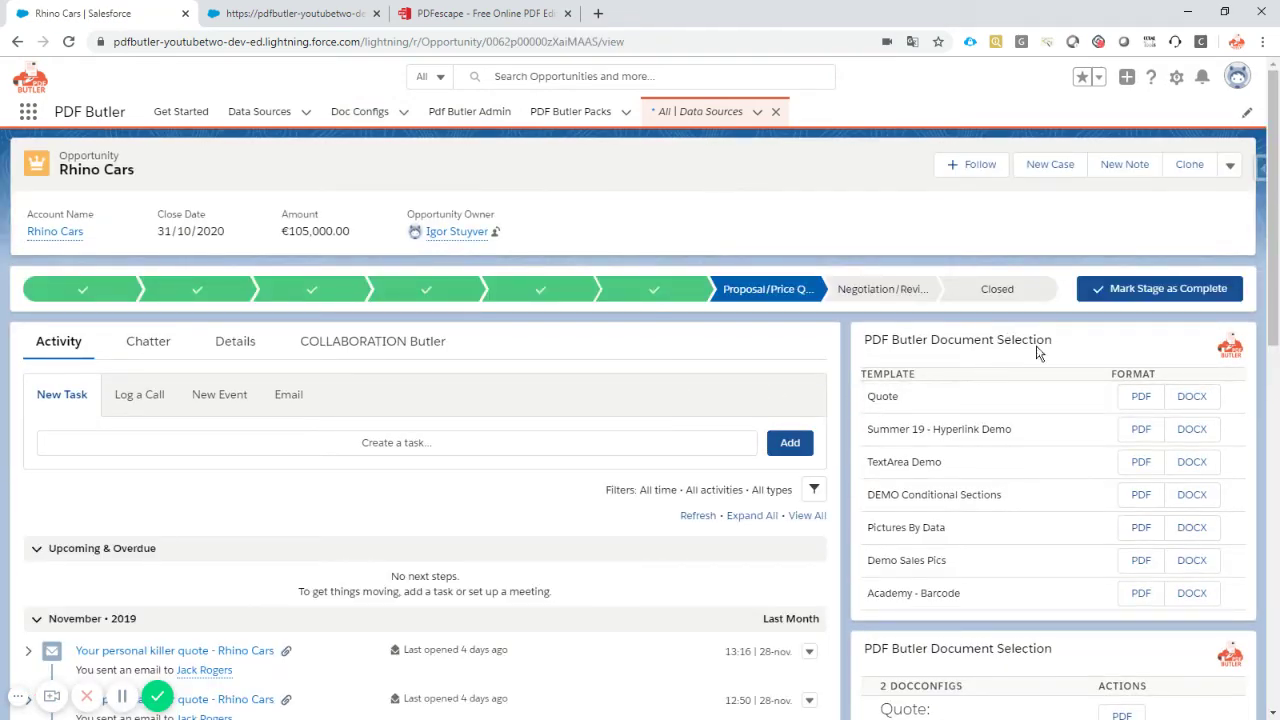
# Append ID a042p00000zB925AAC to the Document Selection component's DocConfigs list and save the page.
pyautogui.click(1176, 79)
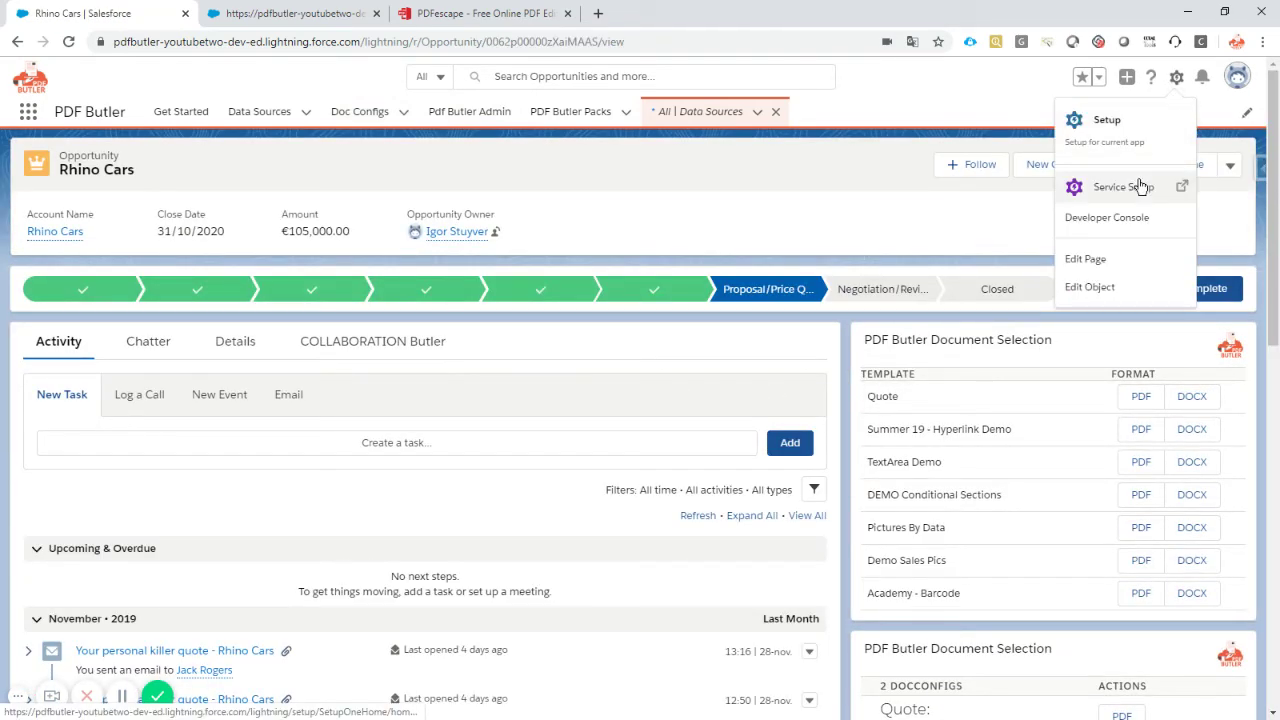
pyautogui.click(1117, 264)
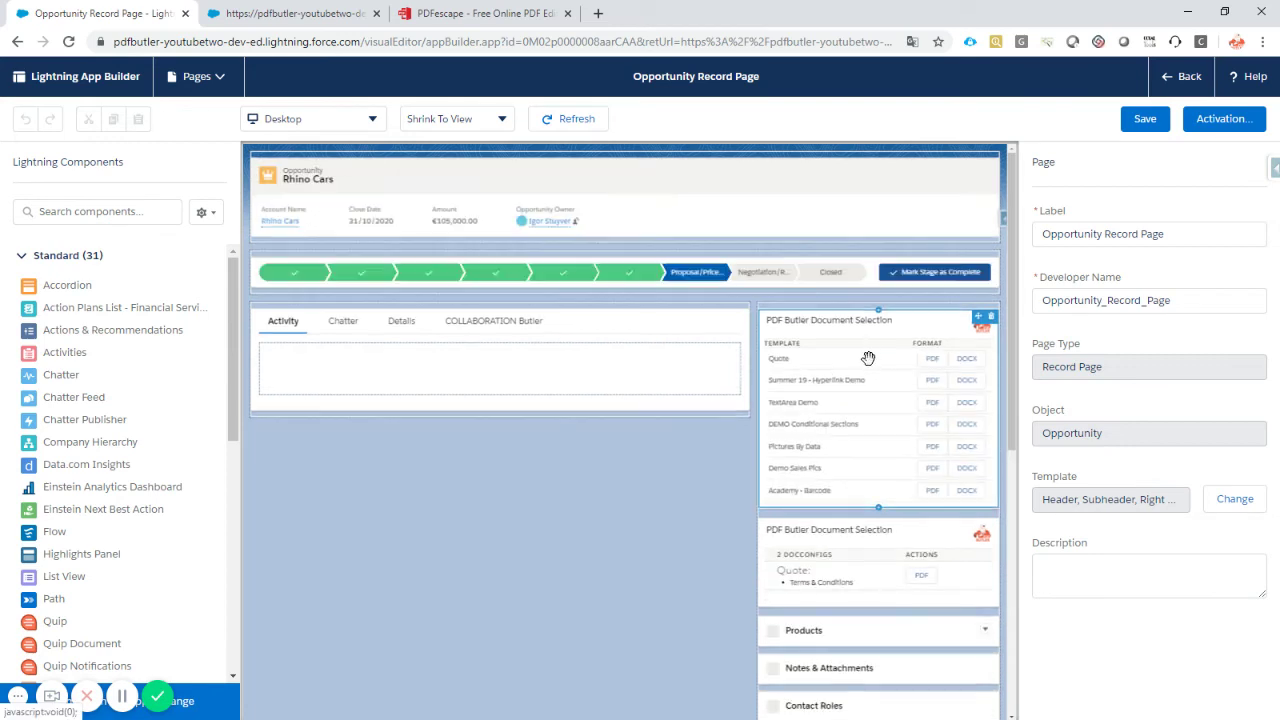
pyautogui.click(870, 359)
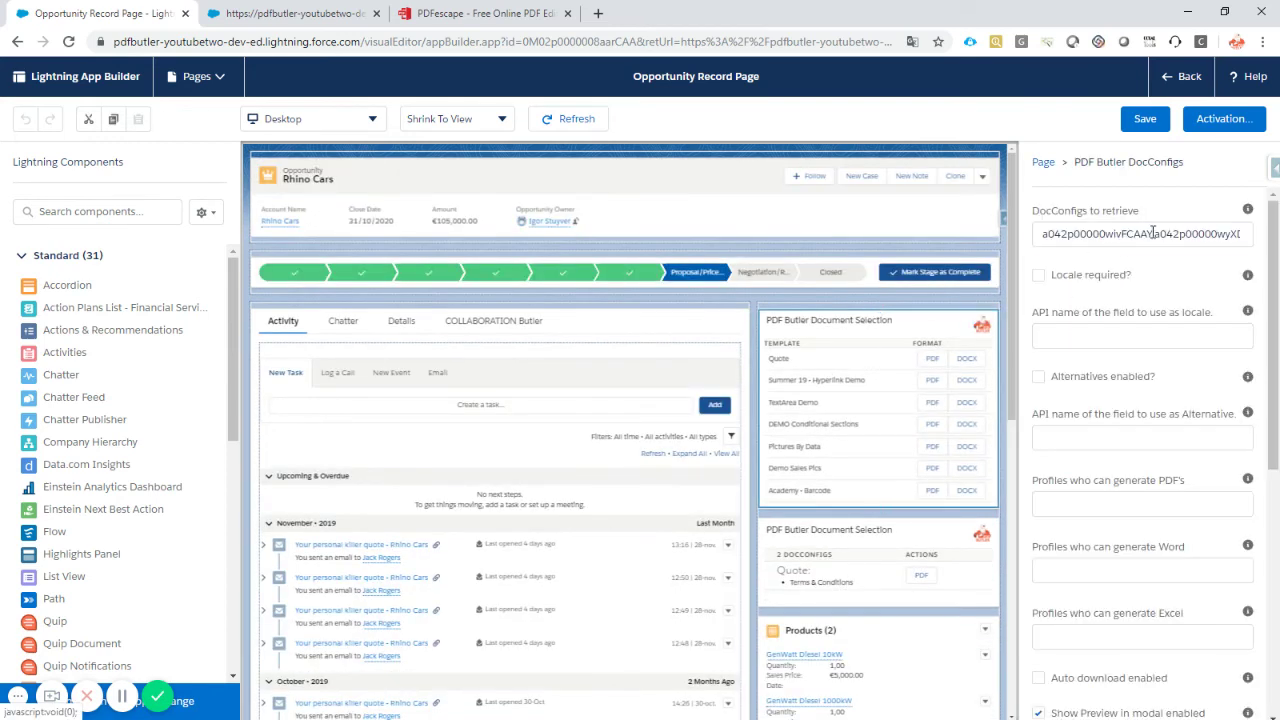
pyautogui.click(1161, 233)
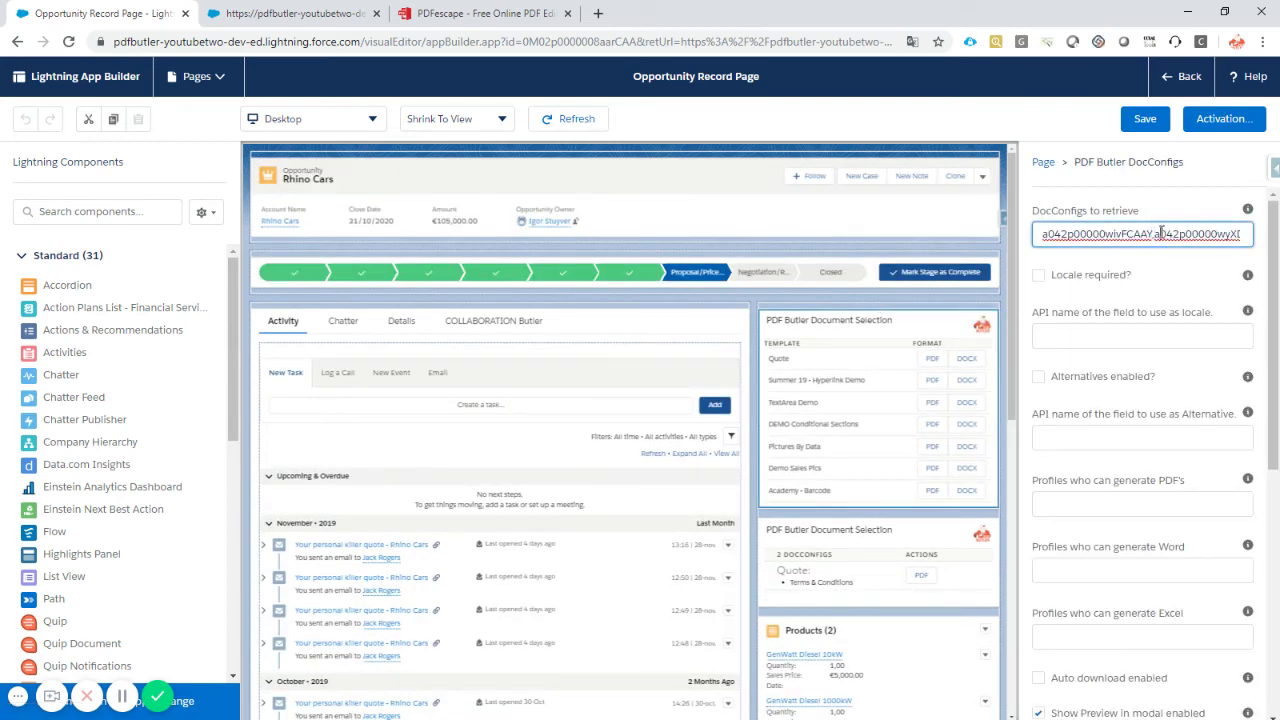
pyautogui.press('Right')
pyautogui.press('Right')
pyautogui.press('Right')
pyautogui.press('Right')
pyautogui.press('Right')
pyautogui.press('Right')
pyautogui.press('Right')
pyautogui.press('Right')
pyautogui.press('Right')
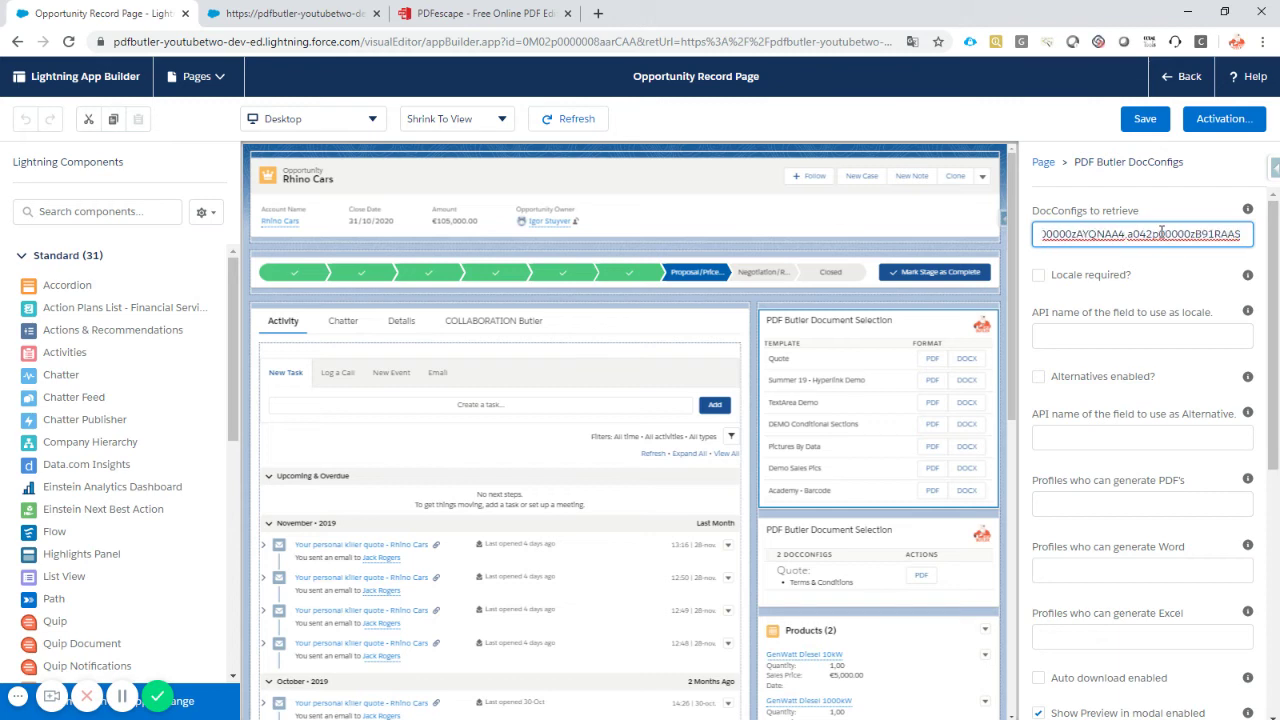
pyautogui.write(',a042p00000zB925AAC')
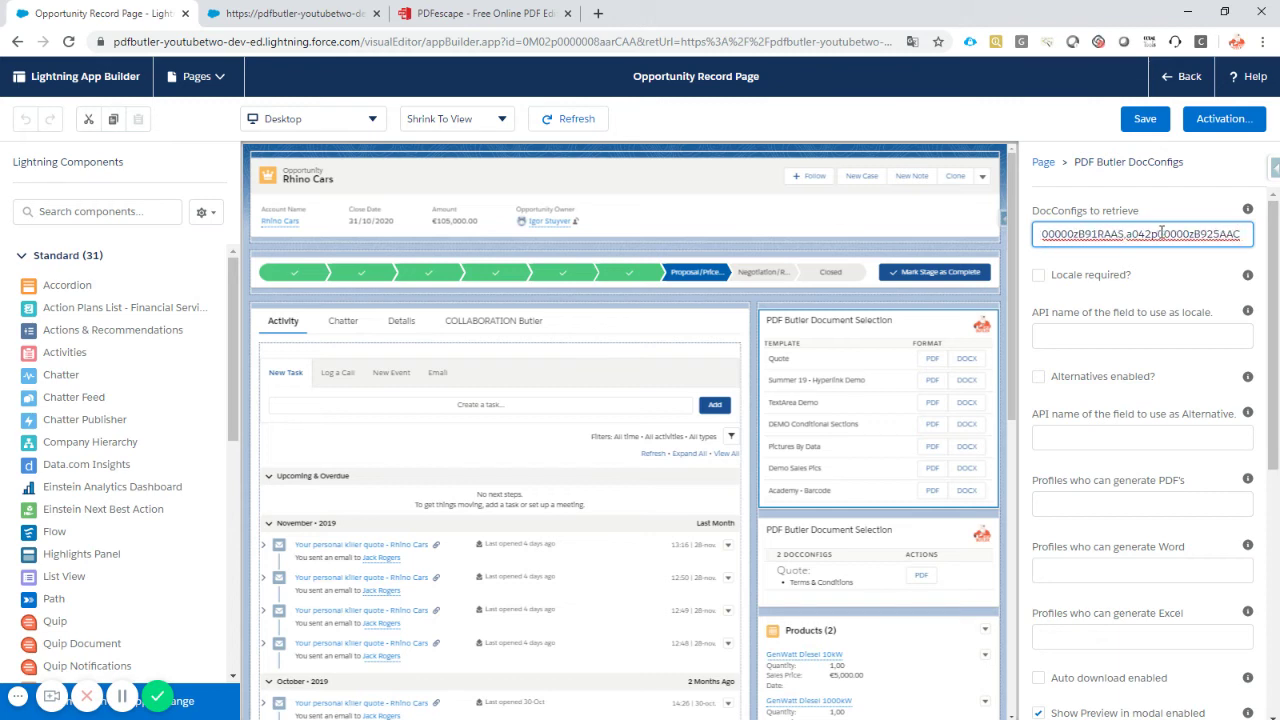
pyautogui.click(1160, 118)
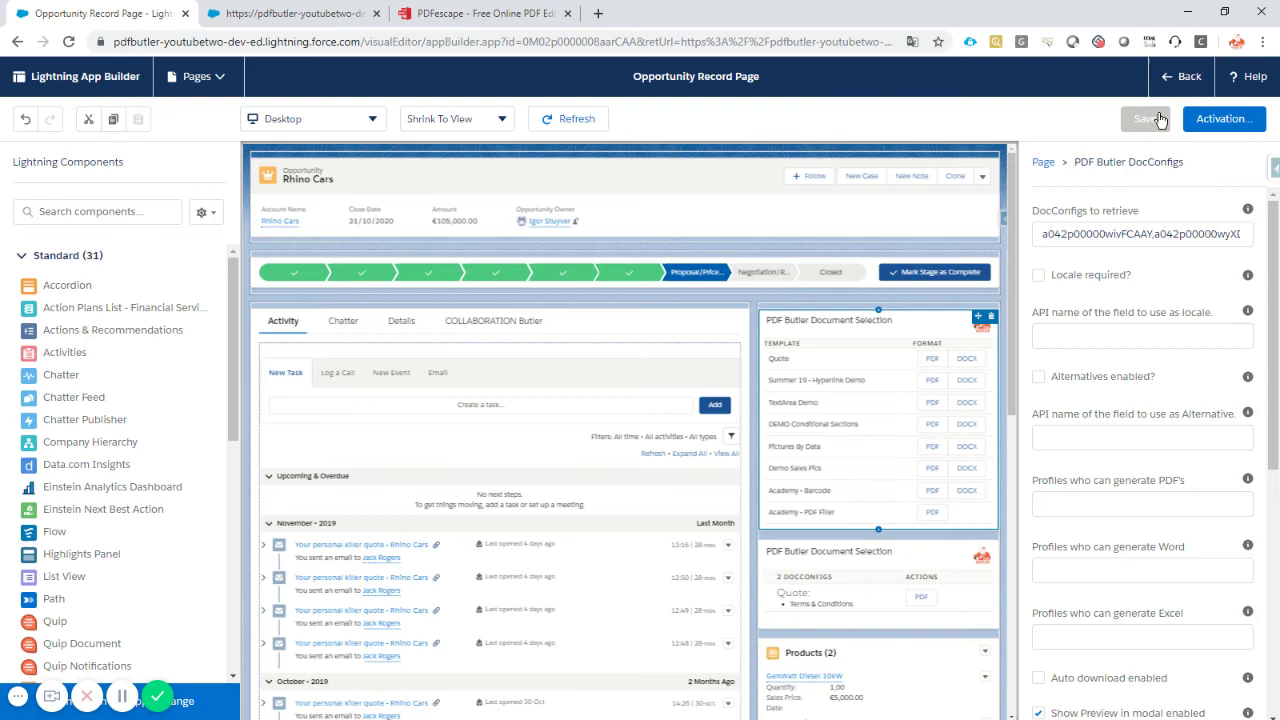
pyautogui.click(1187, 77)
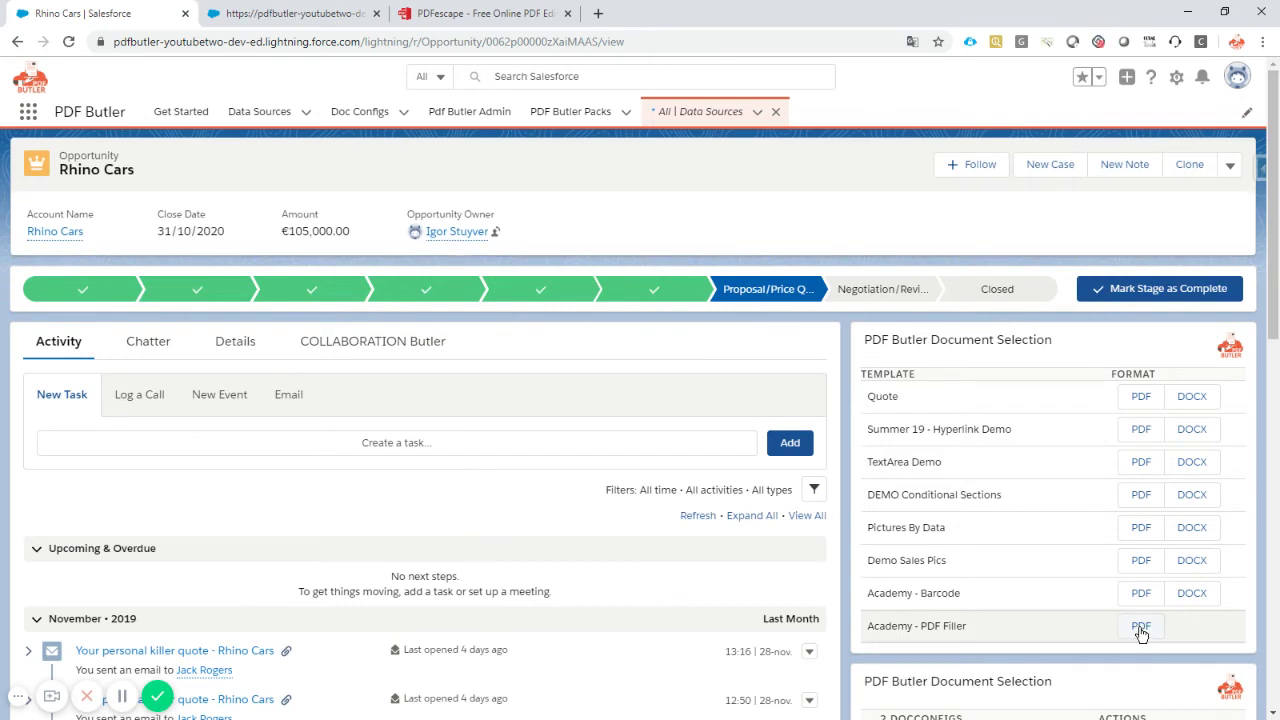
# Generate the Academy - PDF Filler PDF from the Details tab, review its unformatted Amount and Close Date, then close it.
pyautogui.click(232, 343)
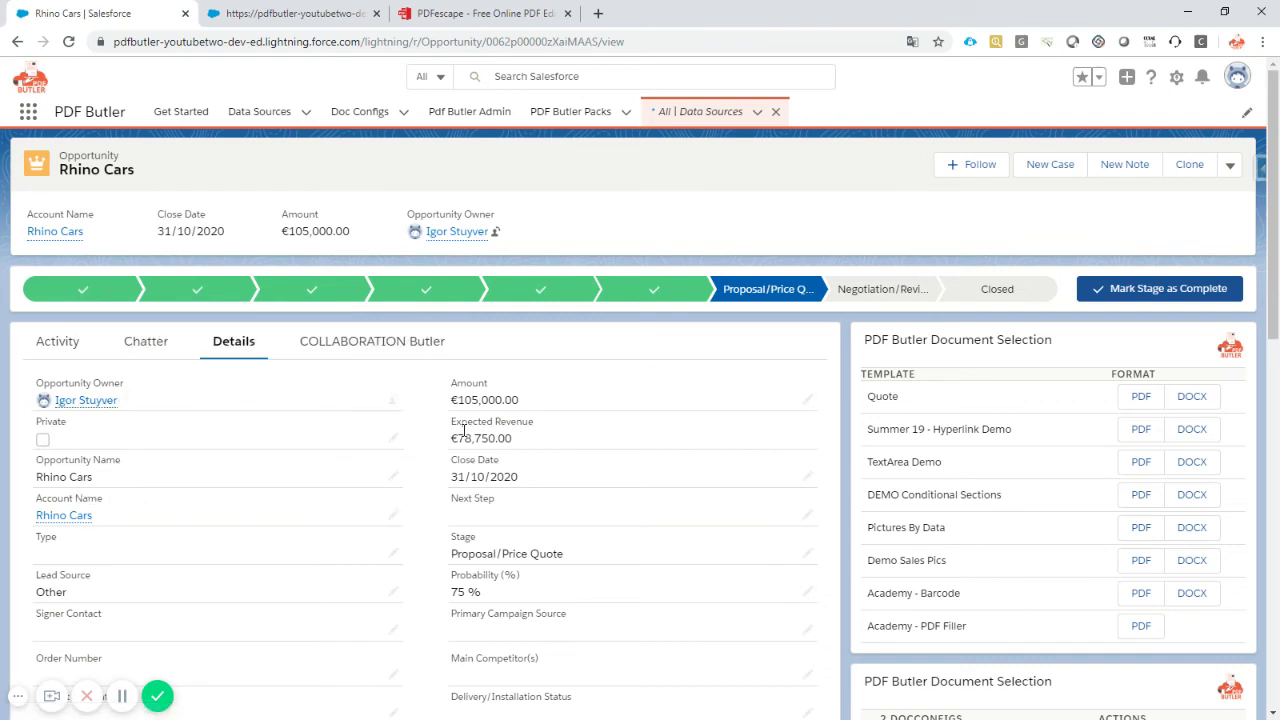
pyautogui.click(1138, 625)
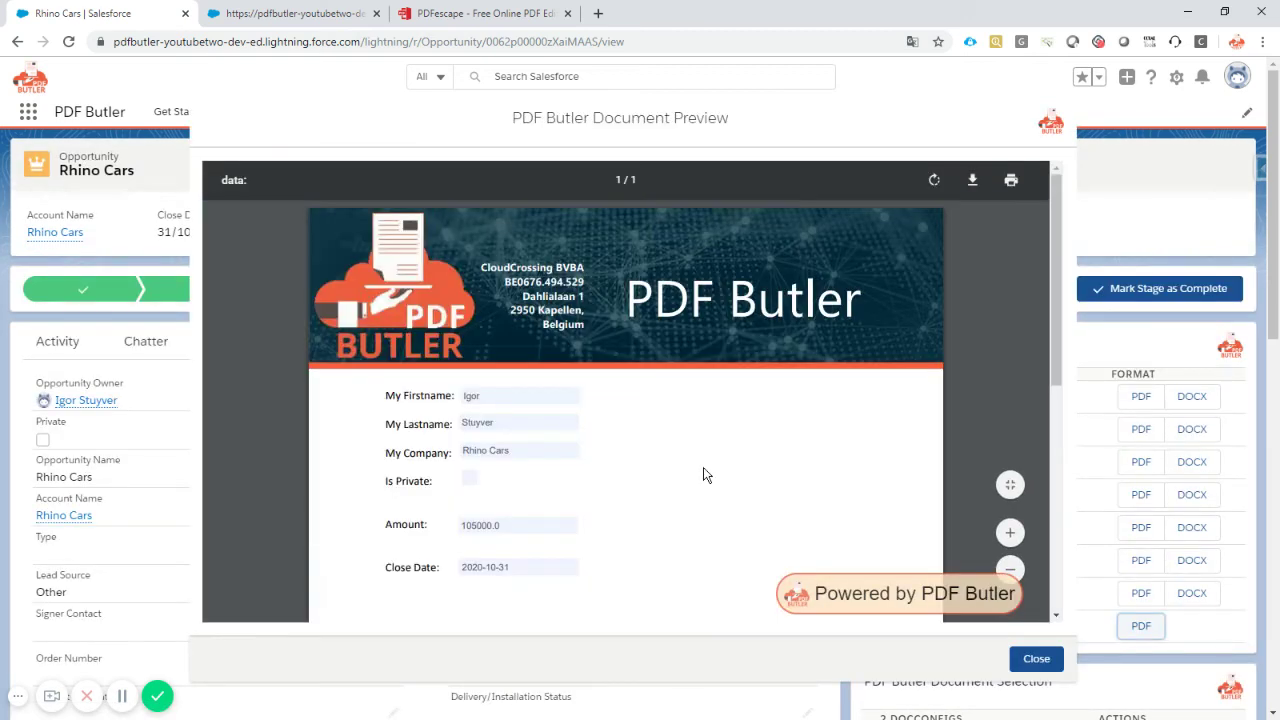
pyautogui.moveTo(515, 524); pyautogui.dragTo(458, 525)
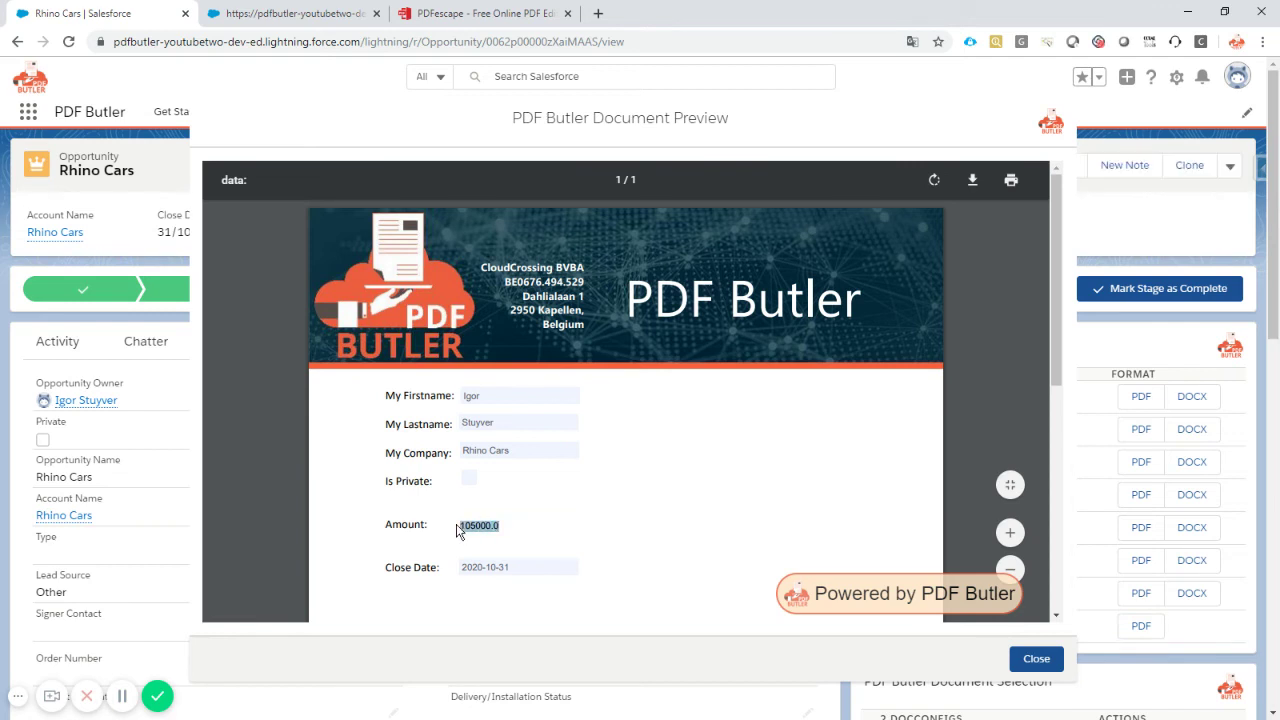
pyautogui.click(534, 568)
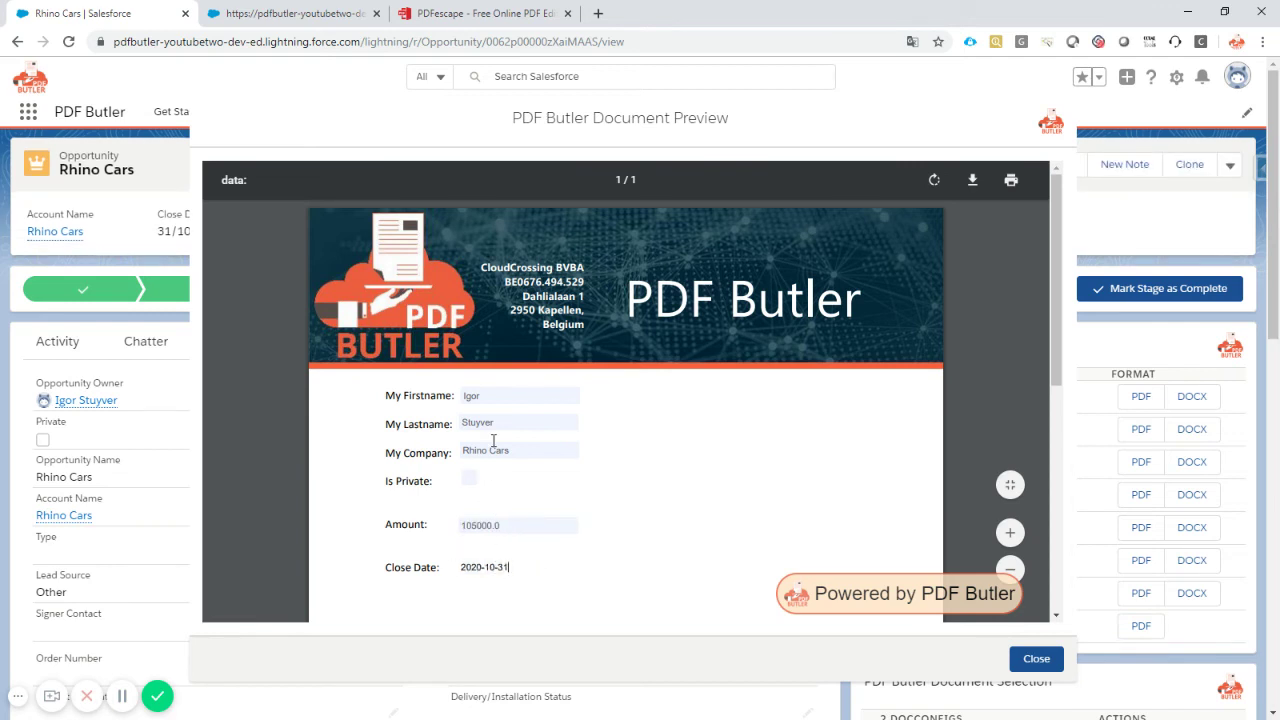
pyautogui.scroll(-2, 511, 480)
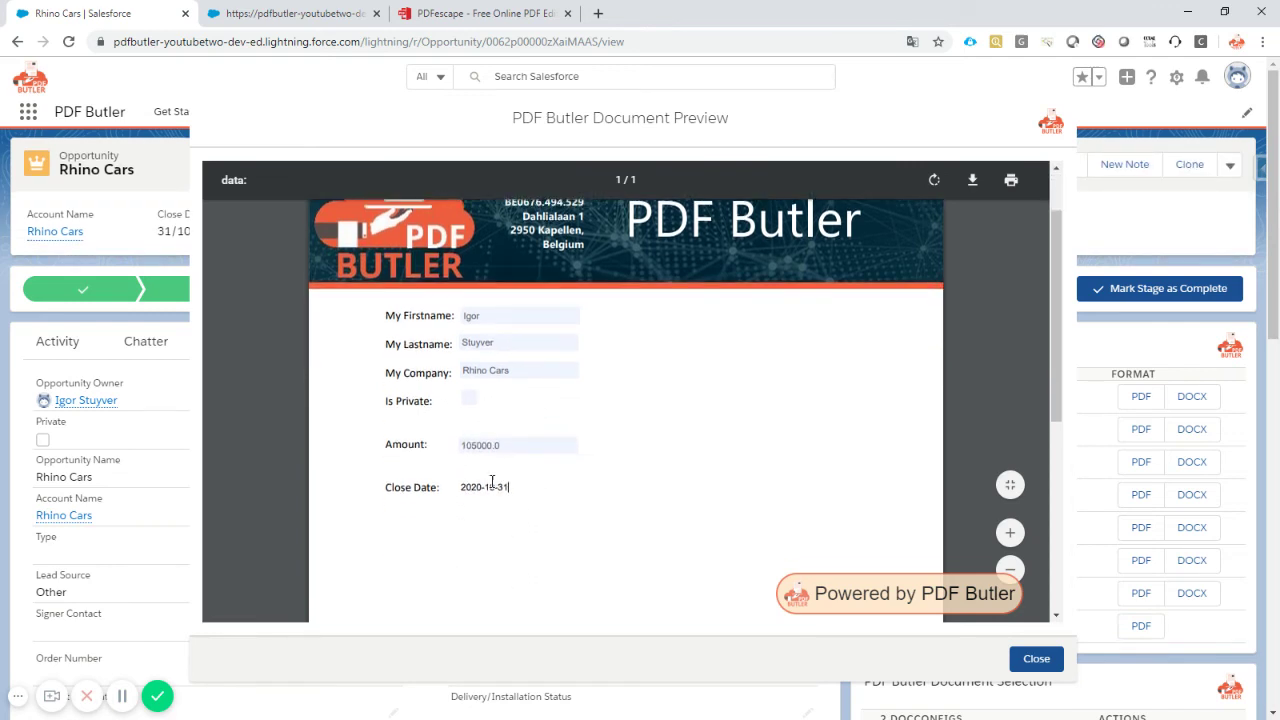
pyautogui.click(1040, 660)
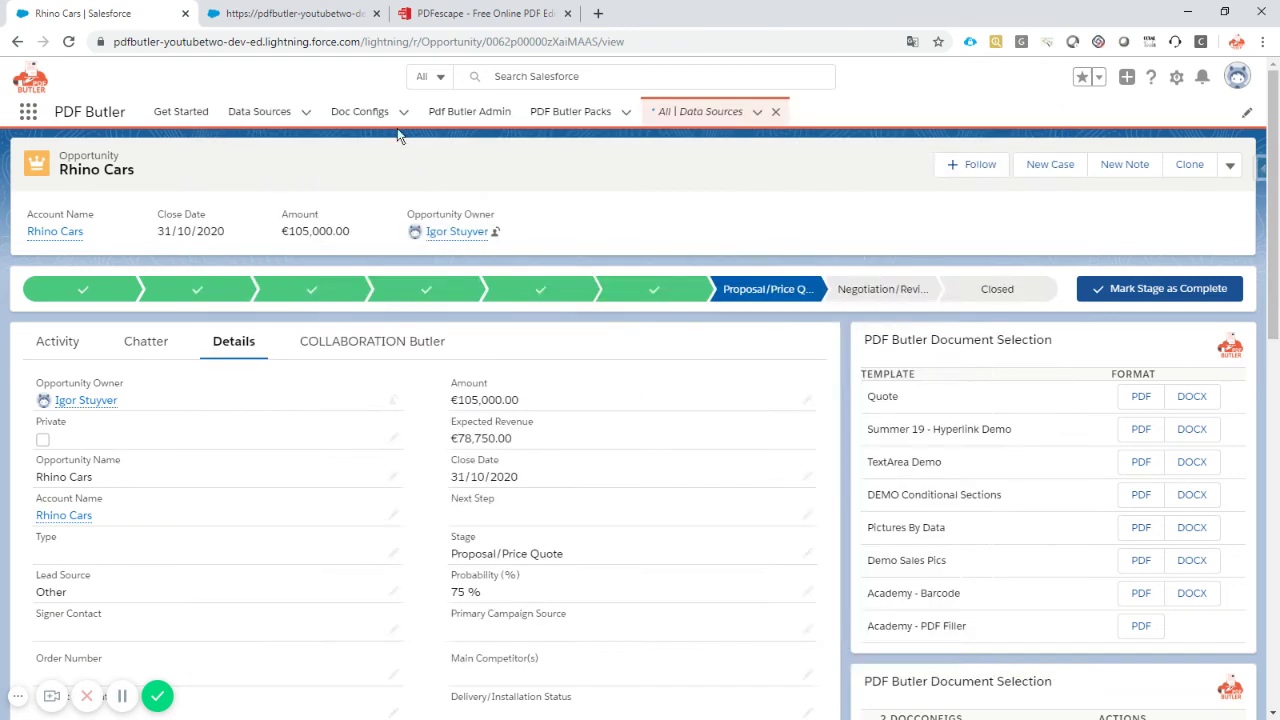
# Confirm currency formatting on the Amount config type in the PDF Butler config.
pyautogui.click(305, 22)
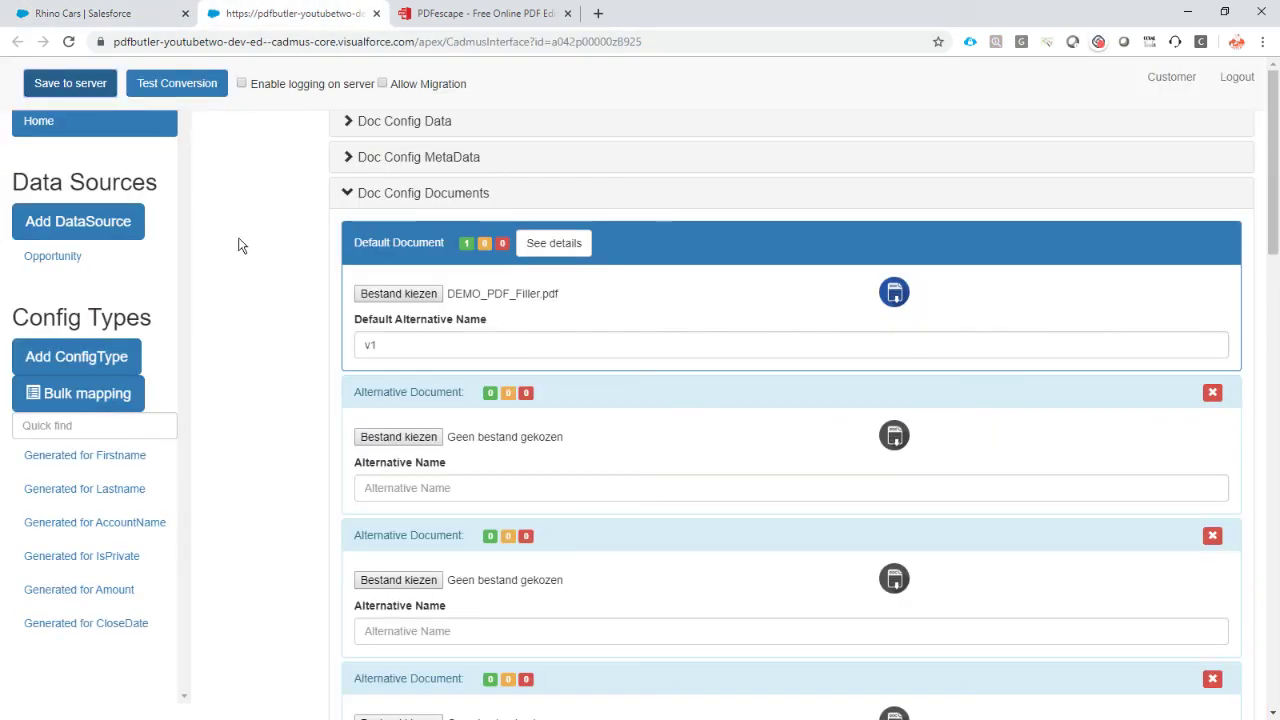
pyautogui.click(120, 590)
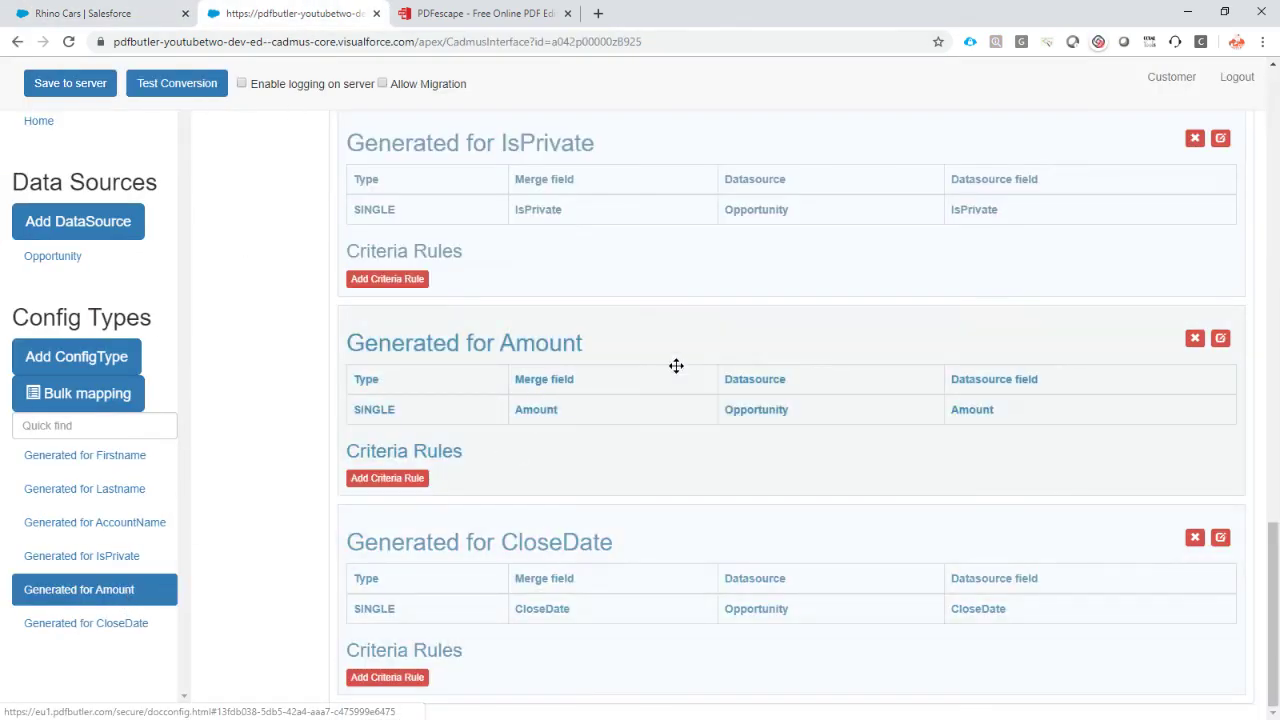
pyautogui.click(1220, 338)
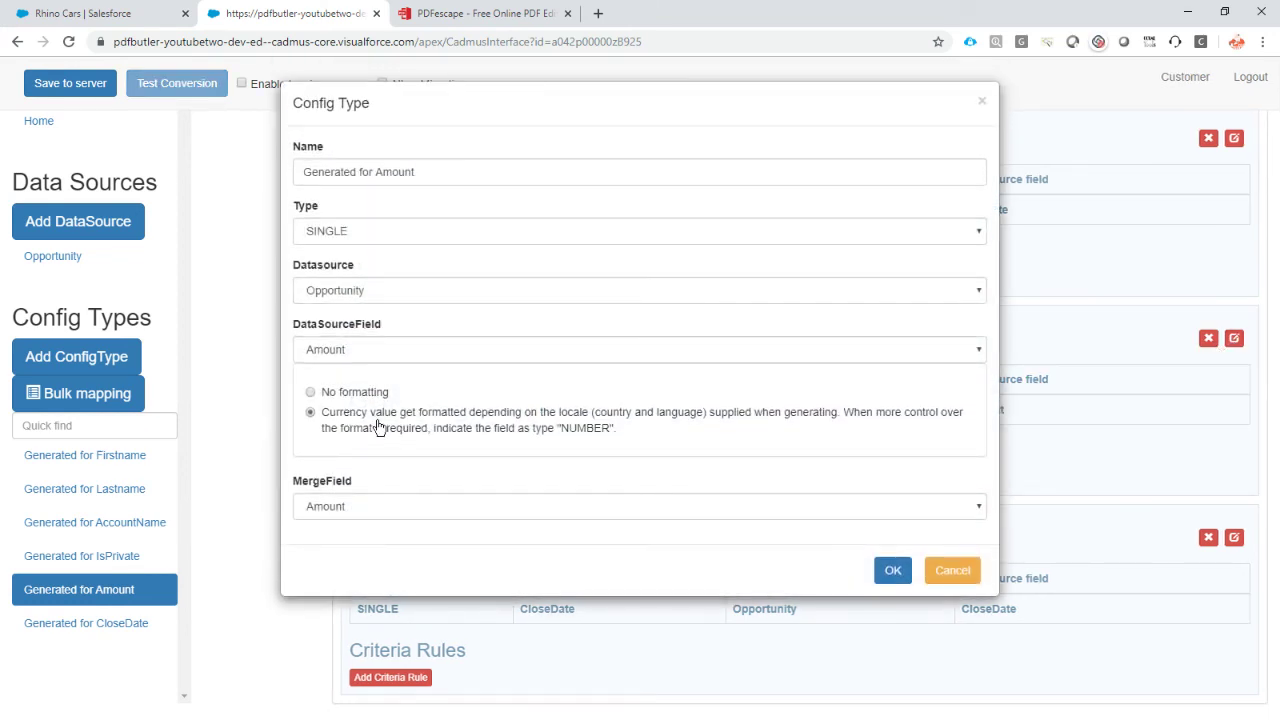
pyautogui.click(893, 572)
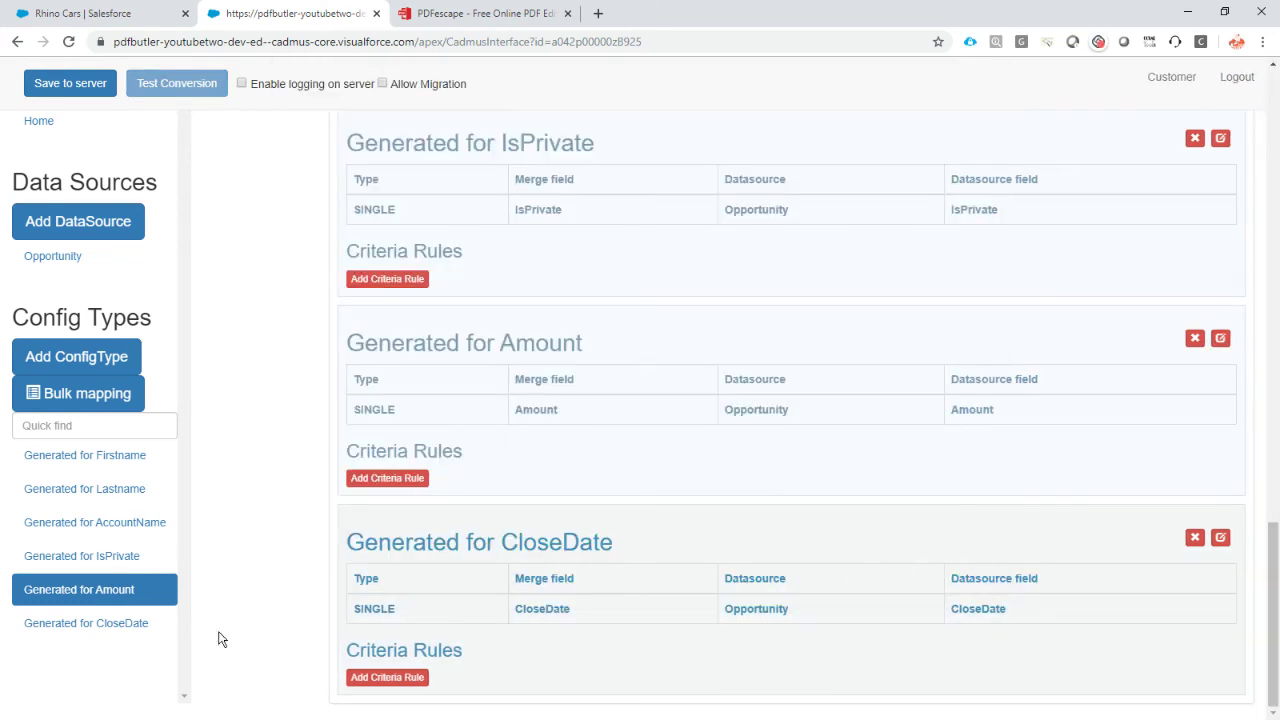
# Set the CloseDate config type's date format to FULL.
pyautogui.click(120, 626)
pyautogui.click(1220, 538)
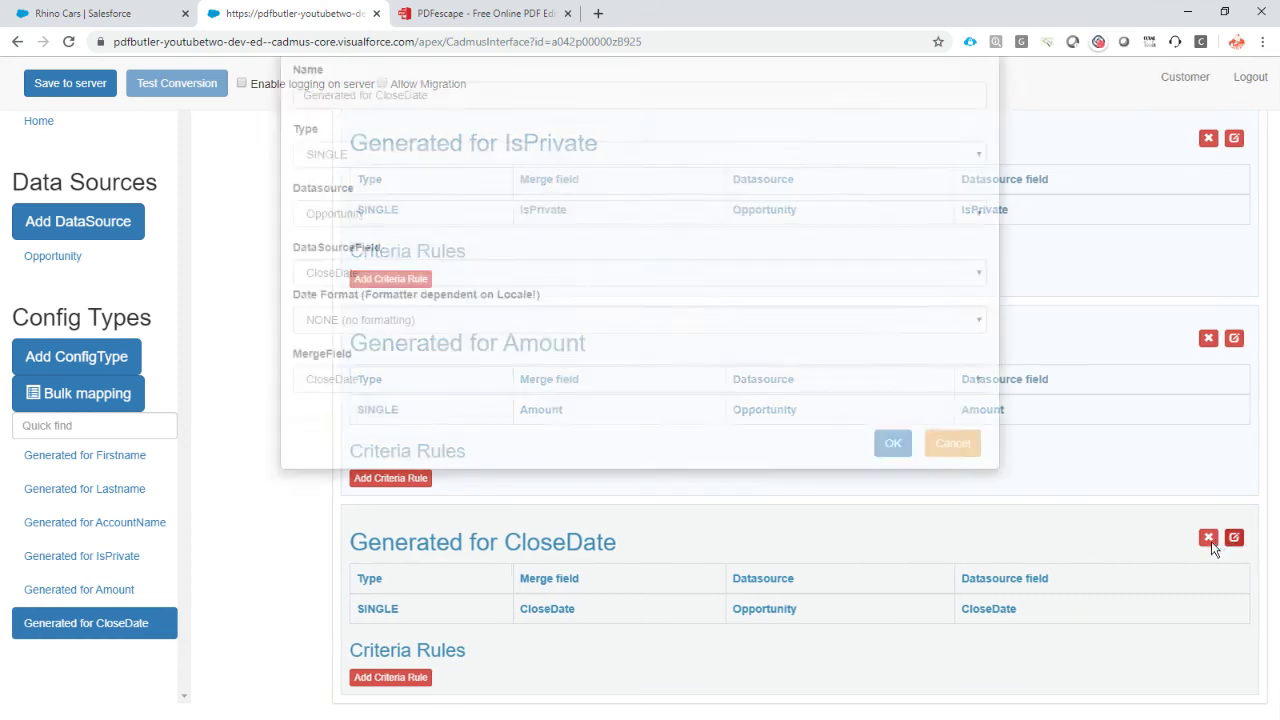
pyautogui.click(366, 403)
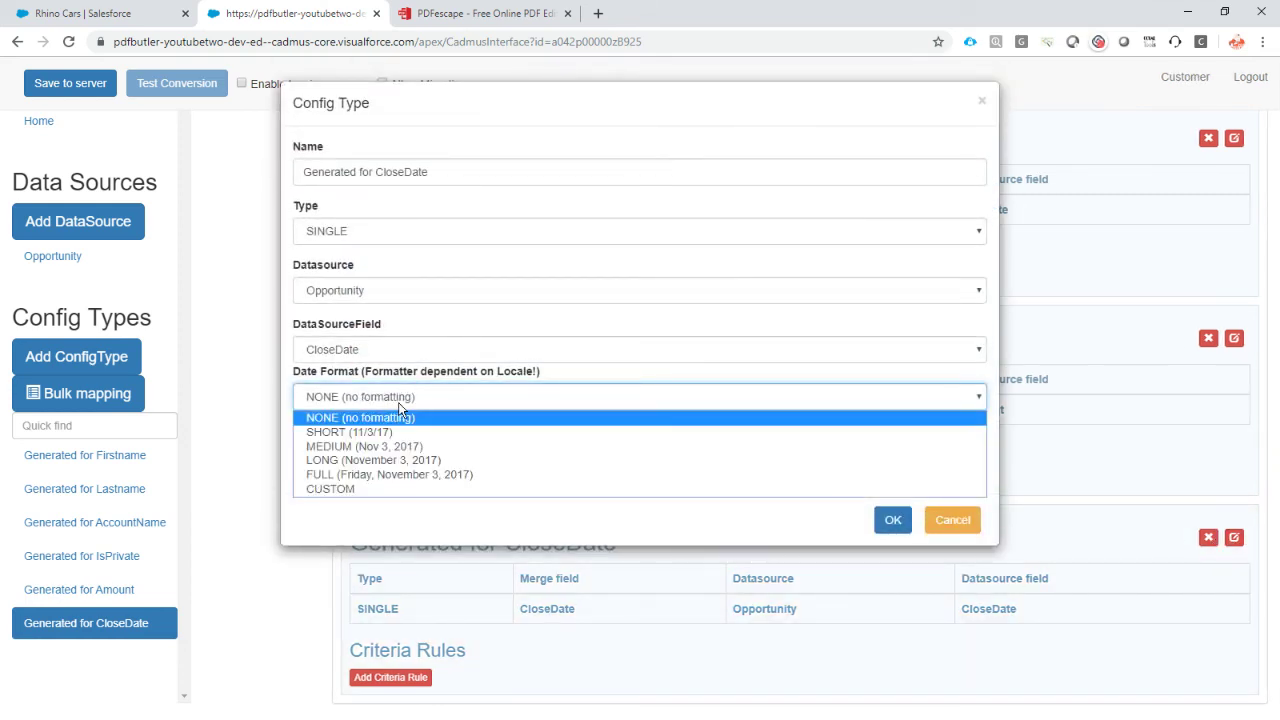
pyautogui.click(480, 476)
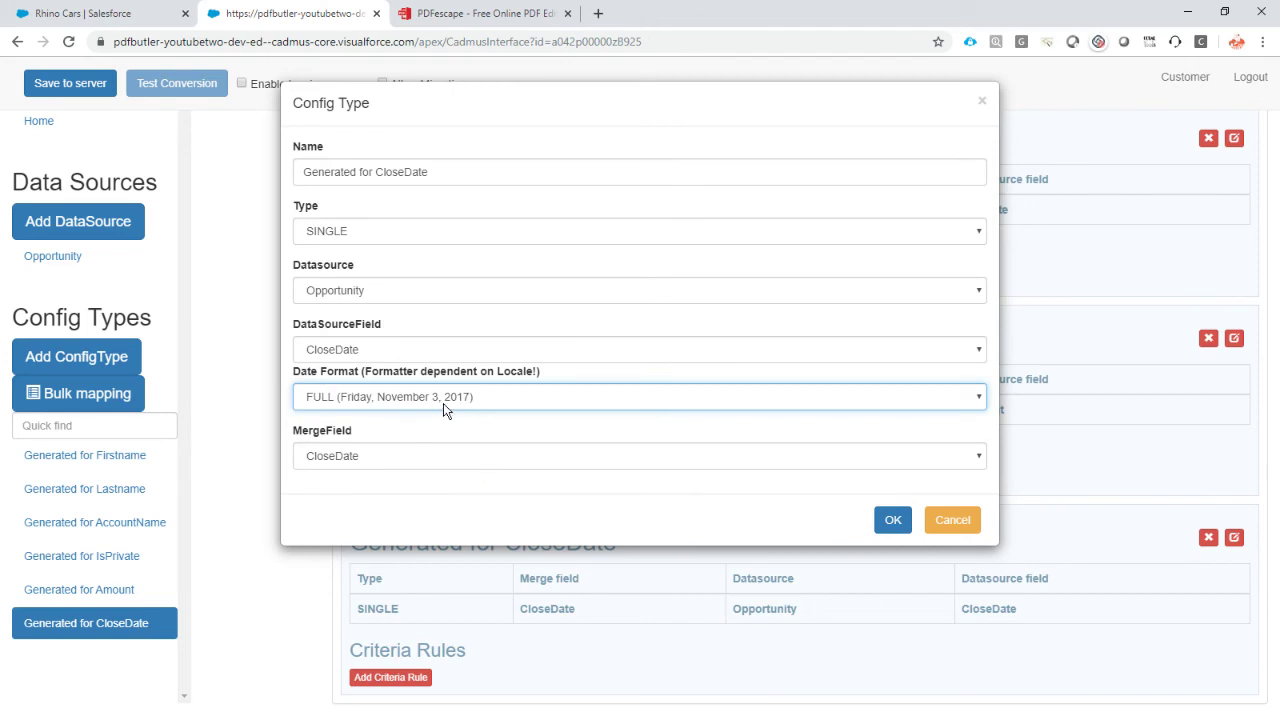
pyautogui.click(892, 522)
# Save the doc config to the server and regenerate the Academy - PDF Filler PDF for Rhino Cars.
pyautogui.click(58, 88)
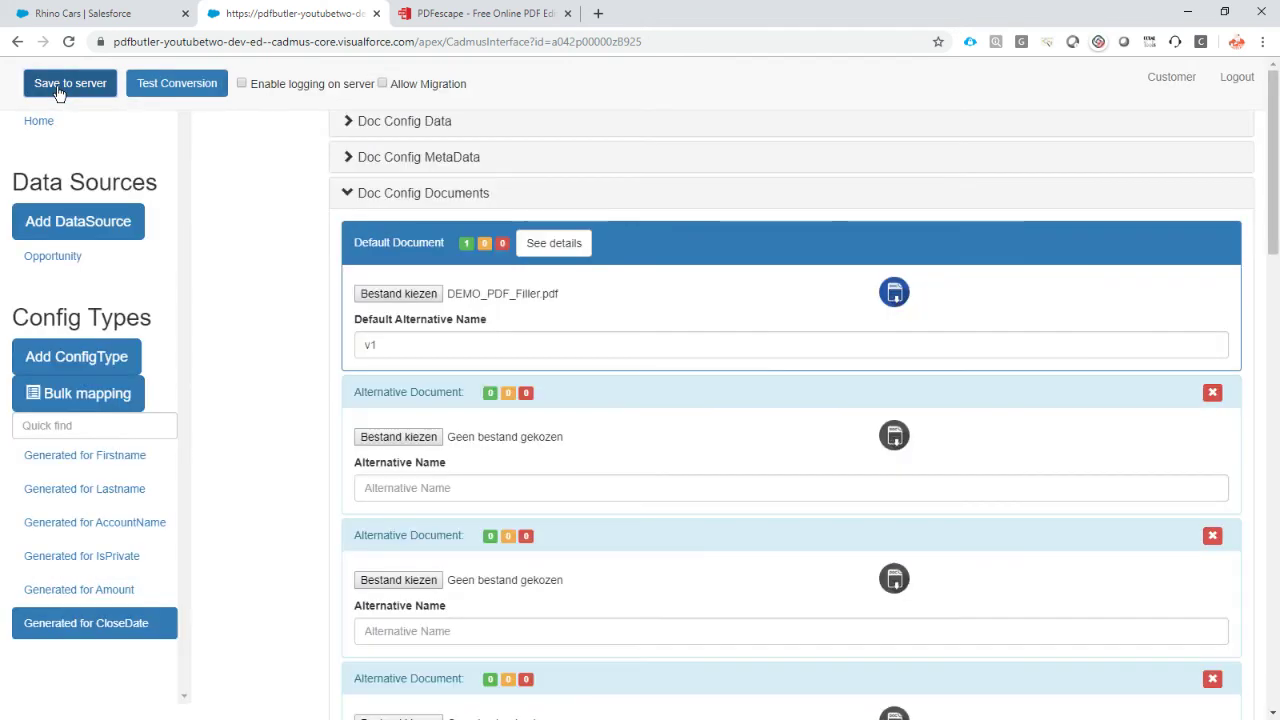
pyautogui.click(80, 14)
pyautogui.click(1141, 626)
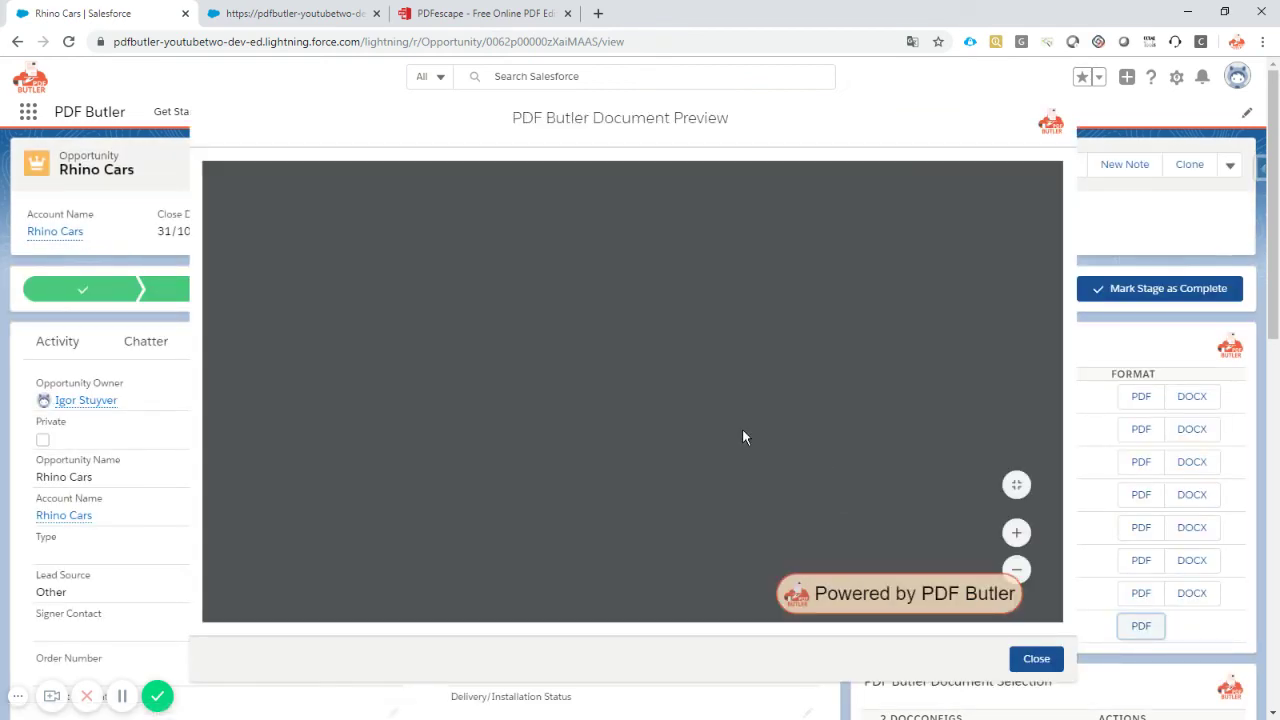
pyautogui.scroll(-2, 529, 443)
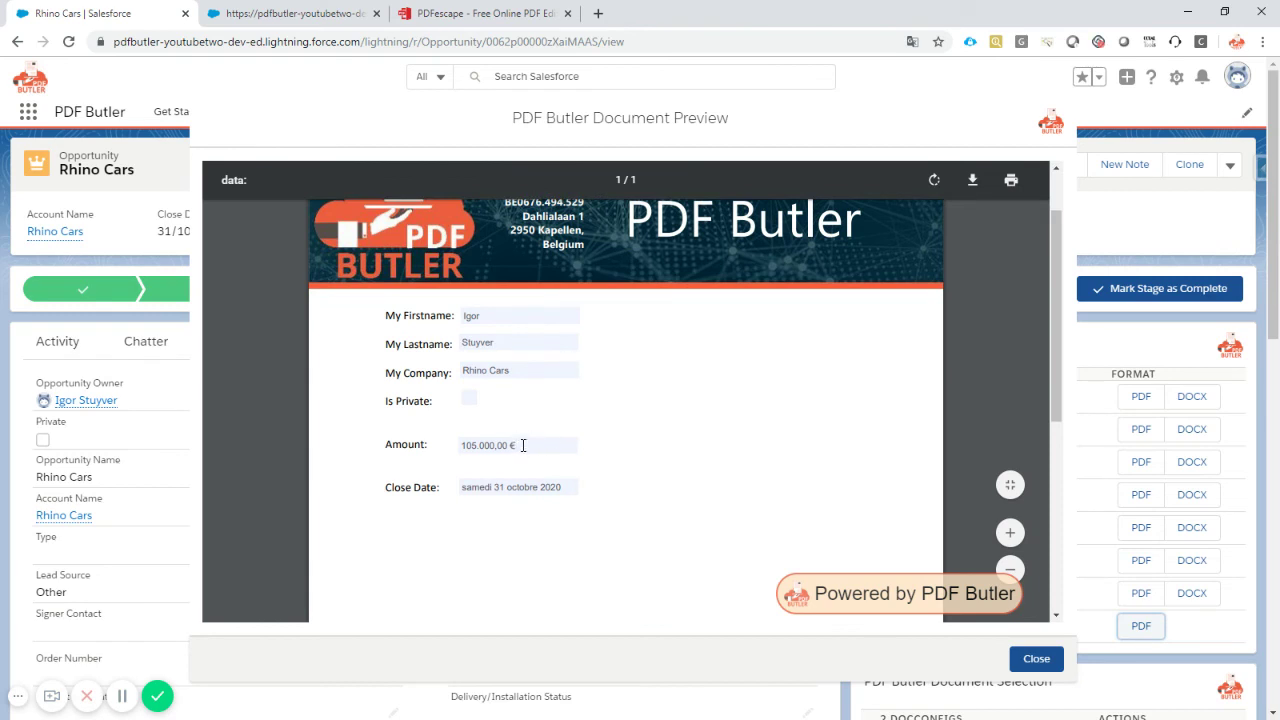
pyautogui.click(522, 445)
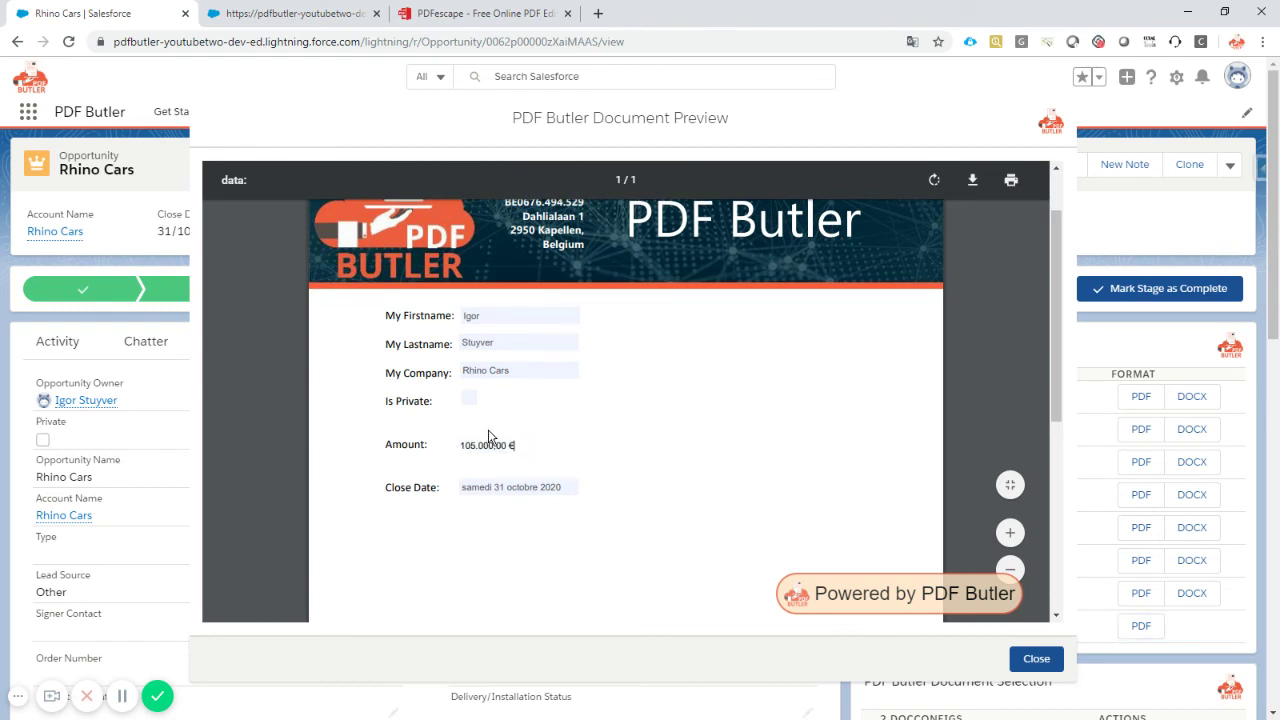
pyautogui.click(575, 484)
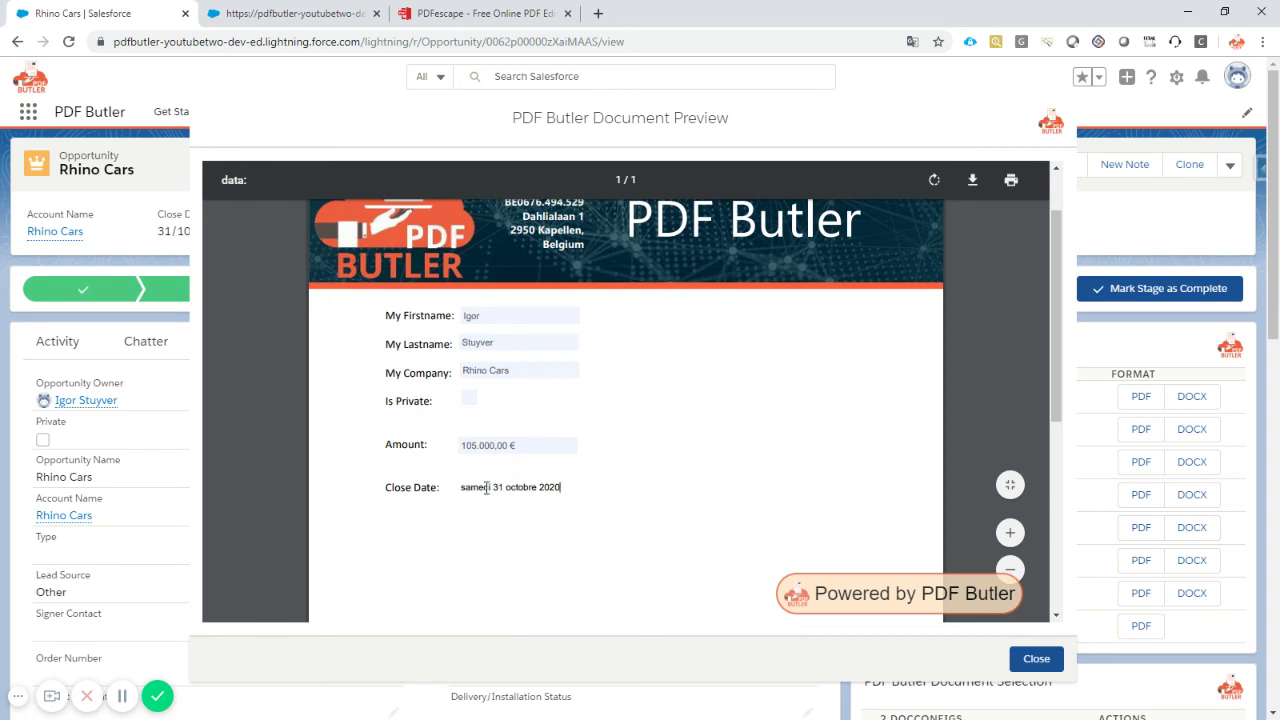
pyautogui.doubleClick(482, 488)
pyautogui.click(469, 401)
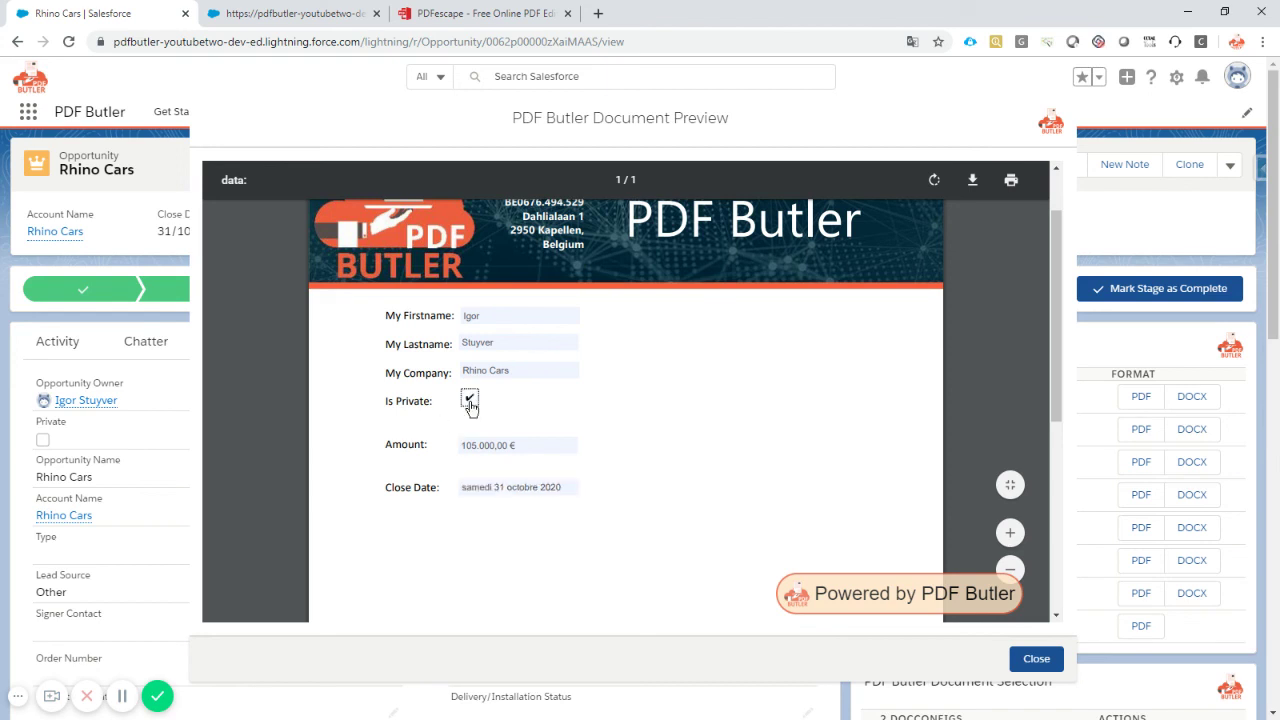
pyautogui.click(1036, 660)
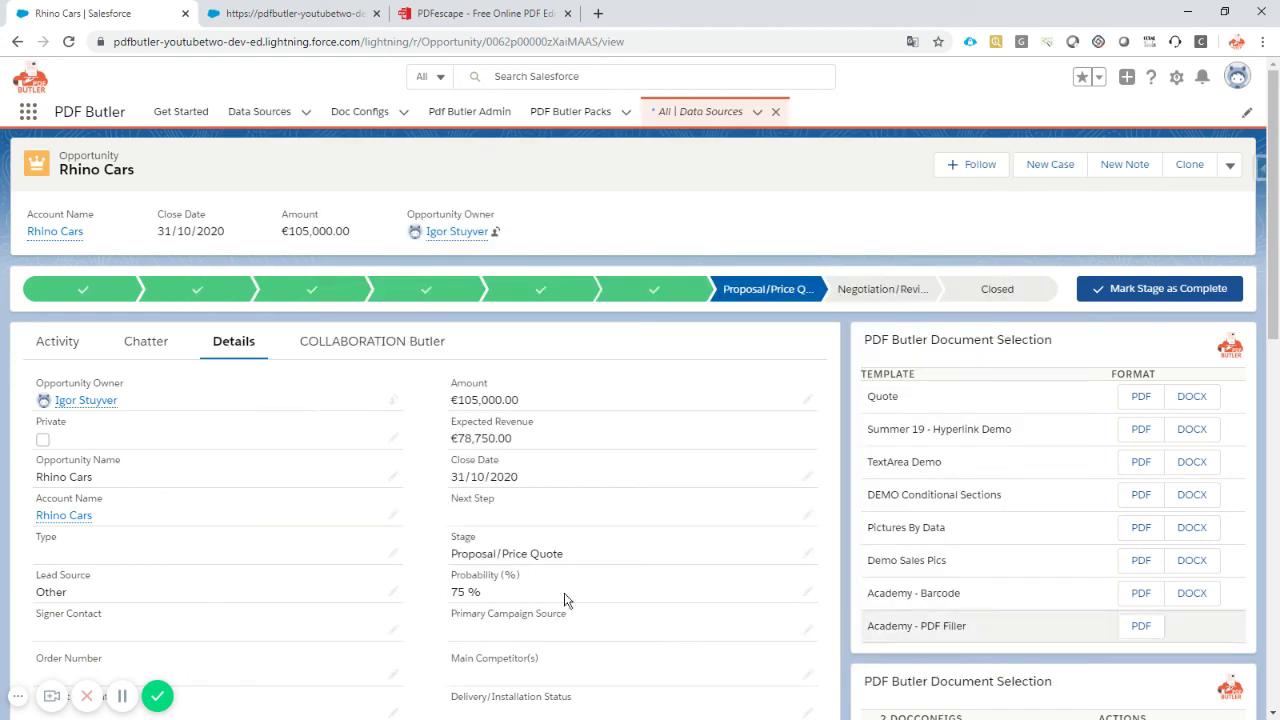
# Tick Private on the Rhino Cars opportunity, save the record, and reload the page.
pyautogui.click(393, 440)
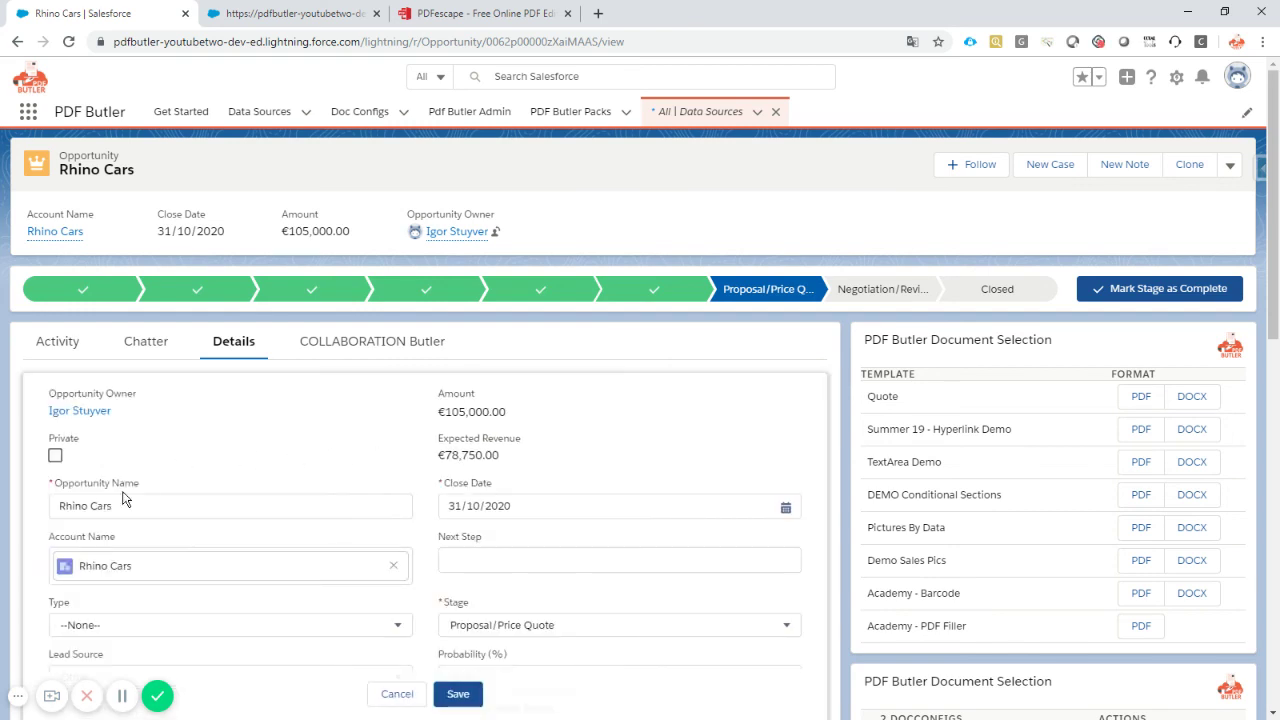
pyautogui.click(55, 455)
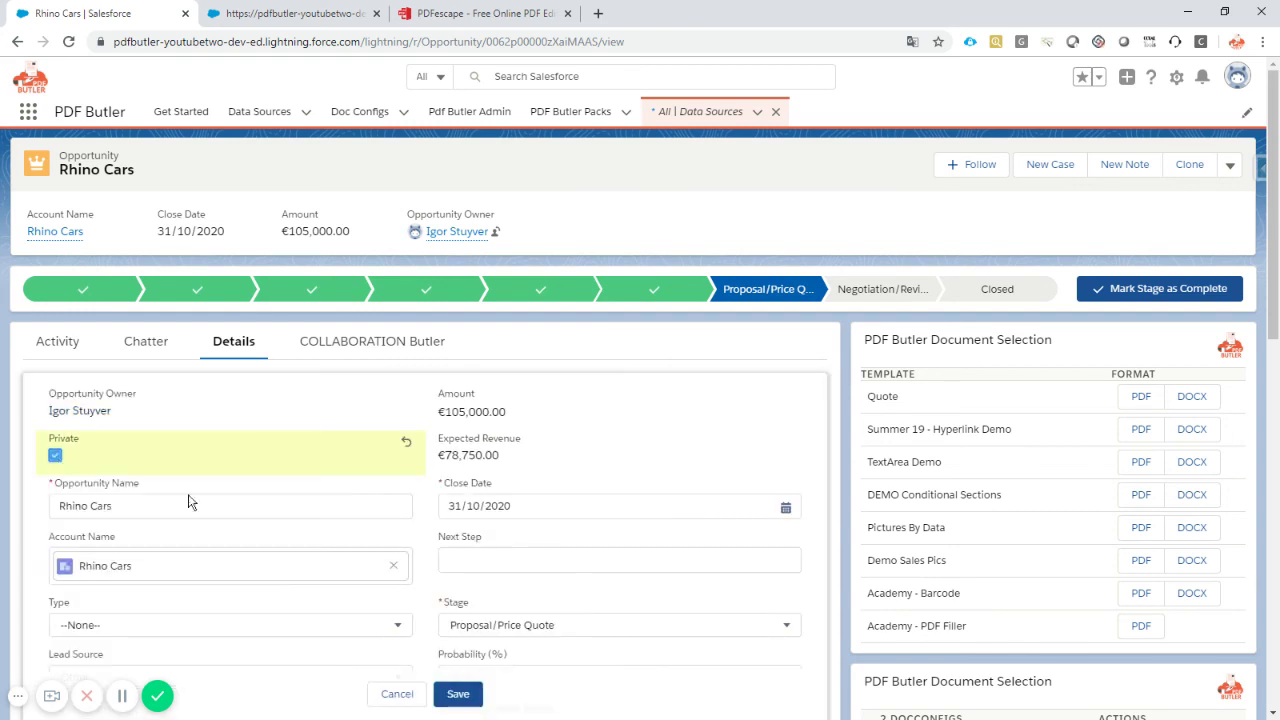
pyautogui.click(458, 694)
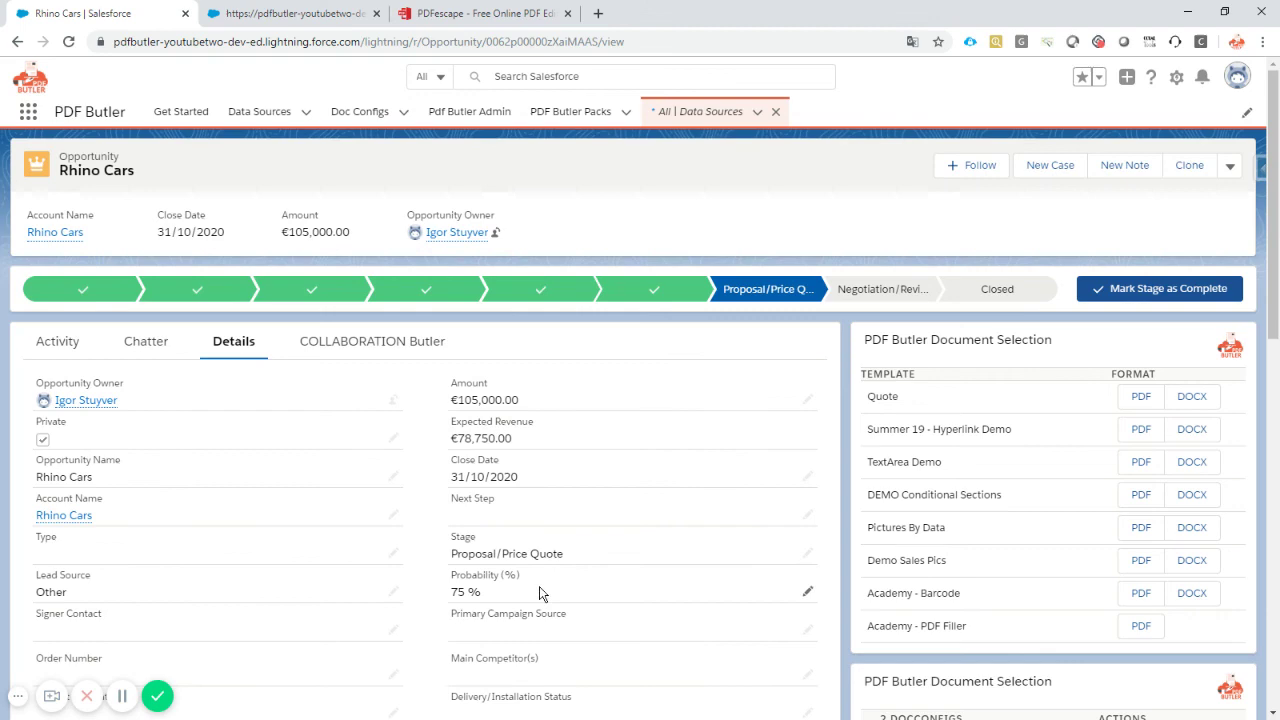
pyautogui.click(68, 42)
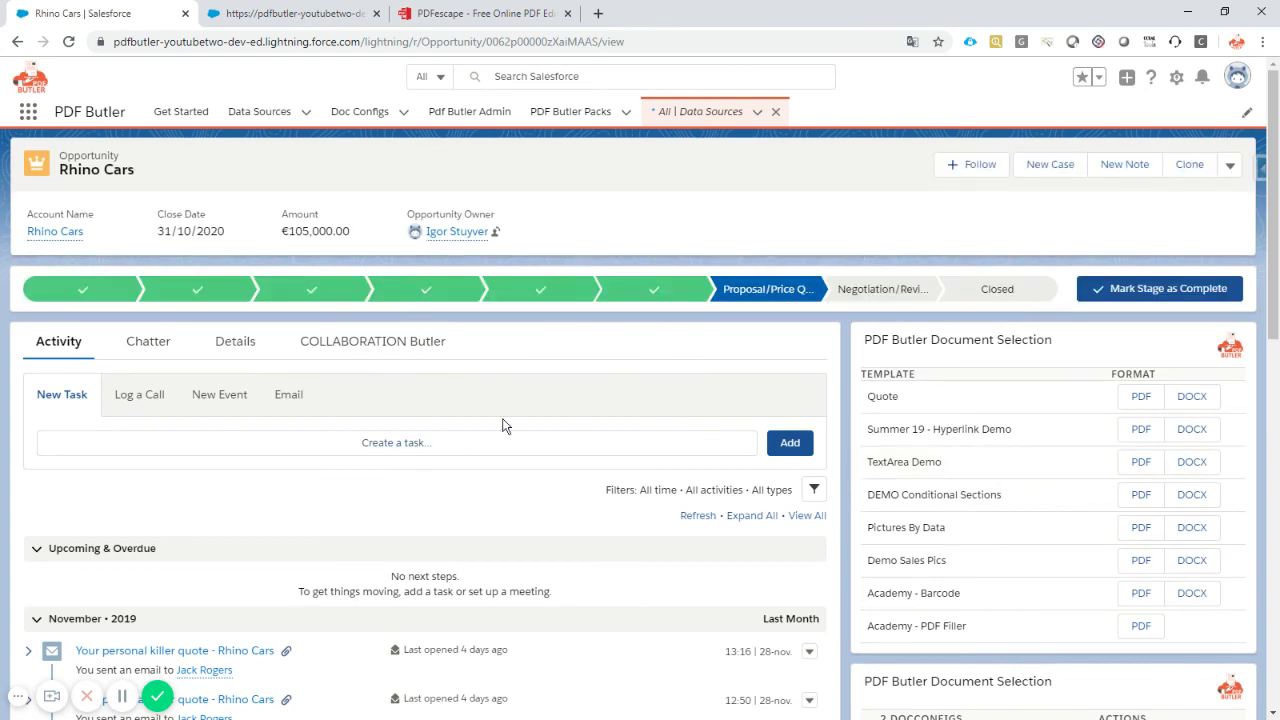
pyautogui.click(234, 343)
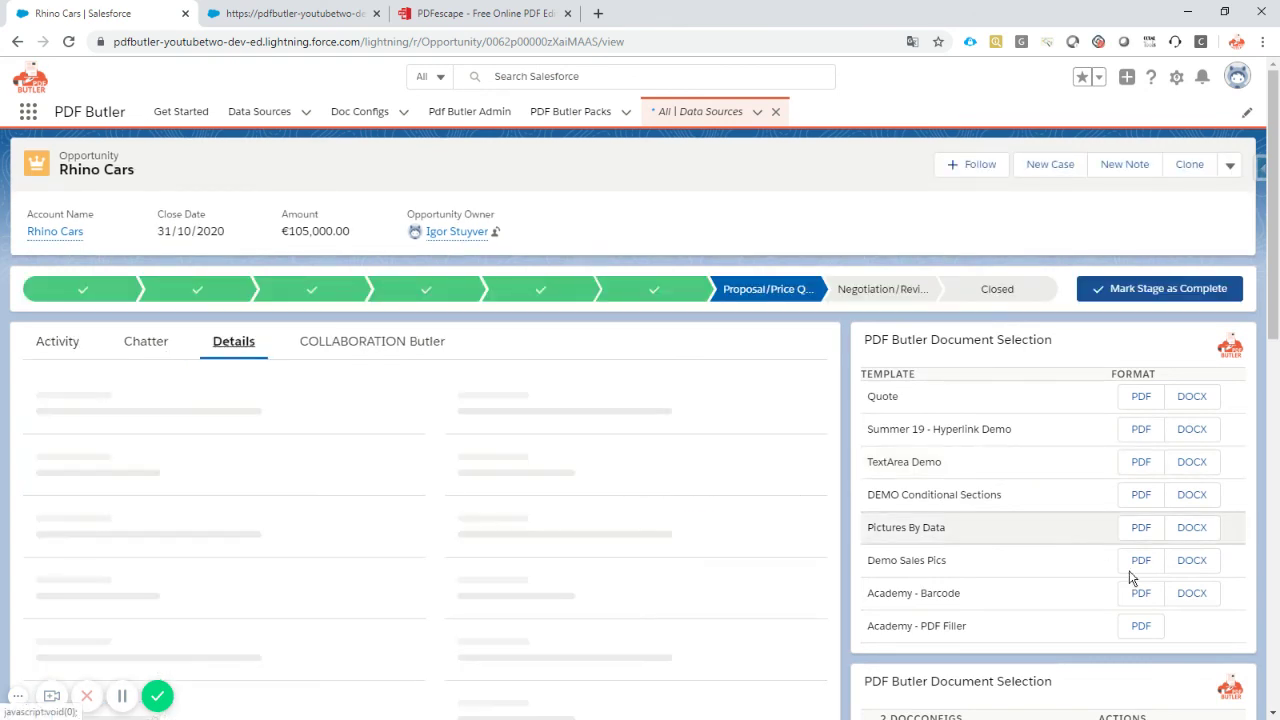
pyautogui.click(1140, 628)
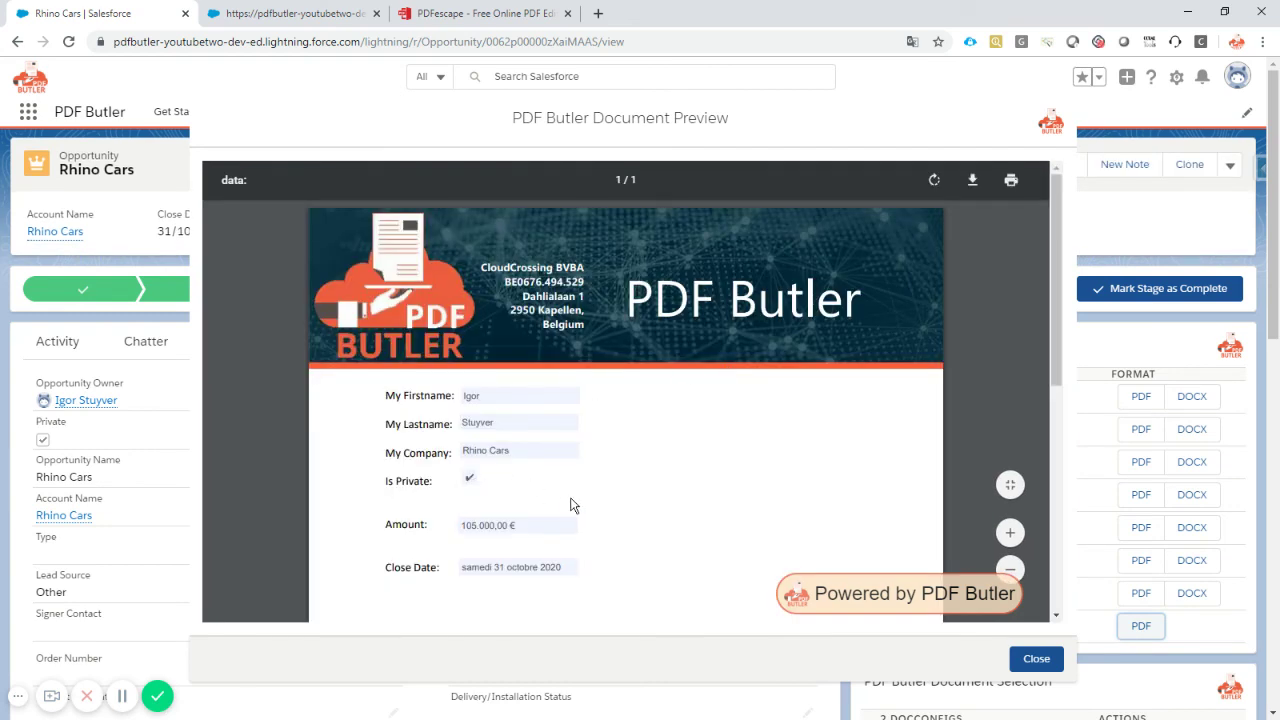
pyautogui.scroll(-3, 600, 490)
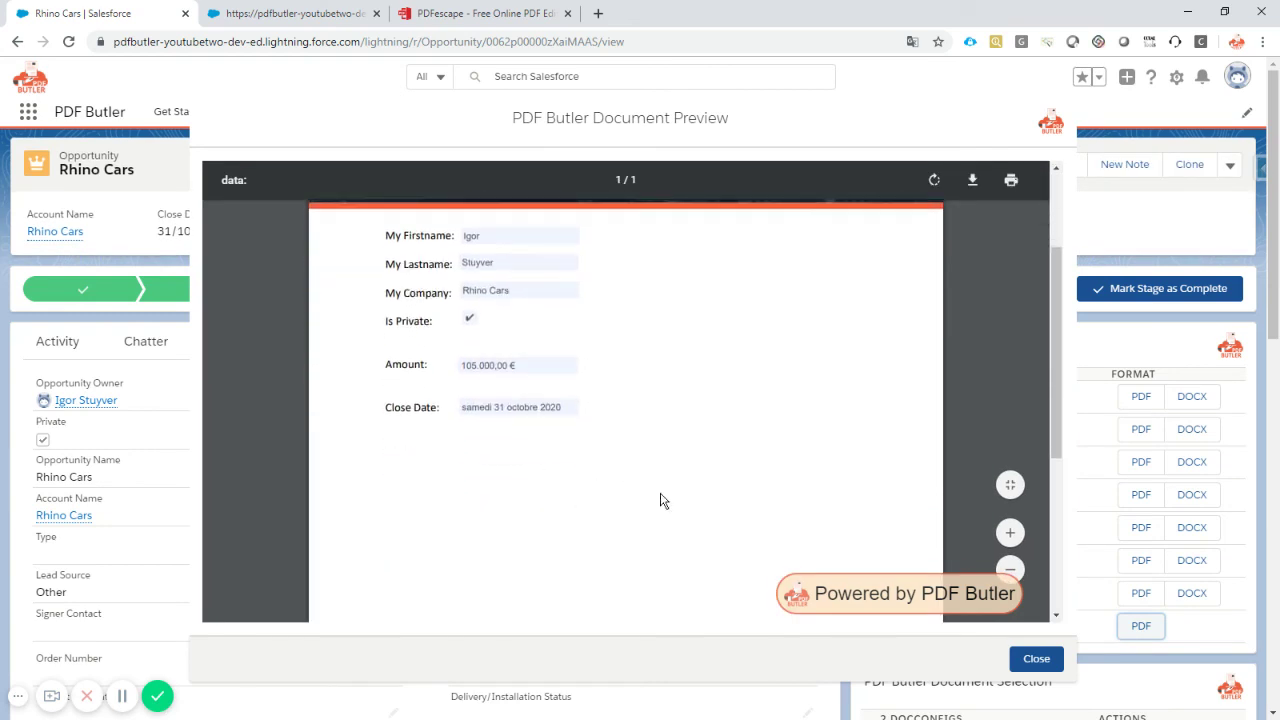
pyautogui.click(1034, 658)
pyautogui.scroll(-2, 360, 427)
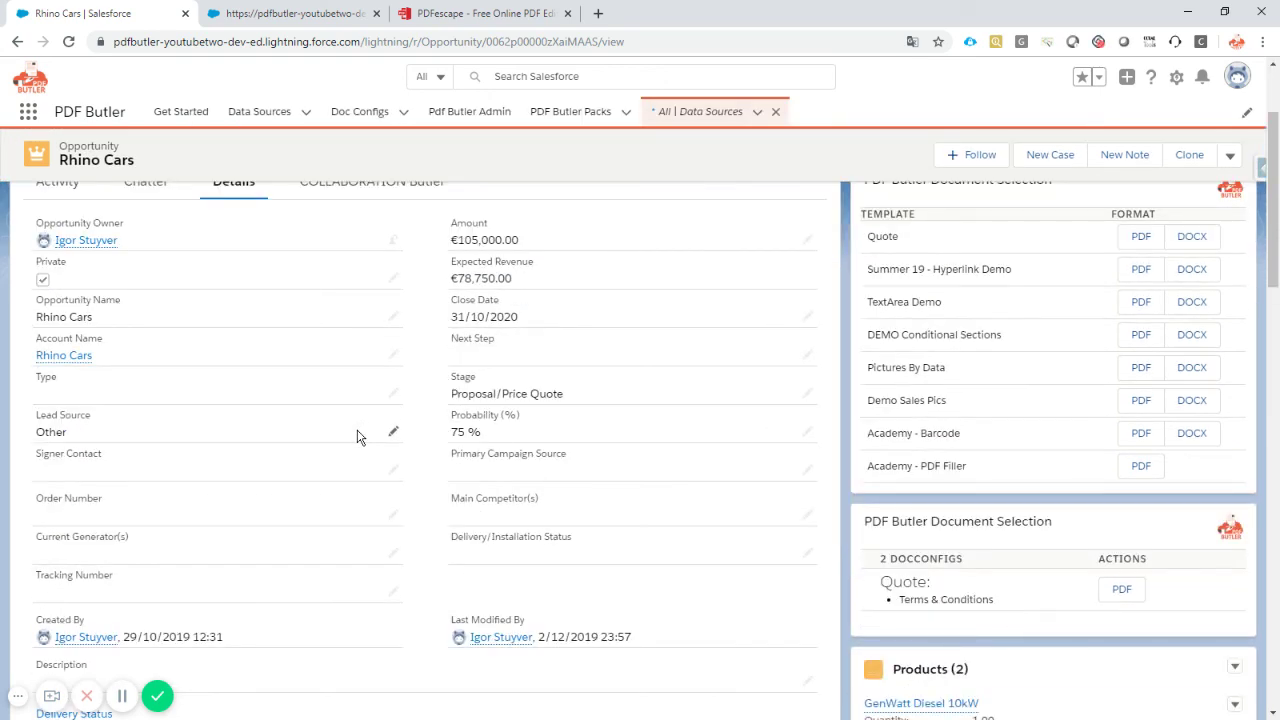
pyautogui.scroll(-1, 356, 434)
pyautogui.scroll(2, 355, 432)
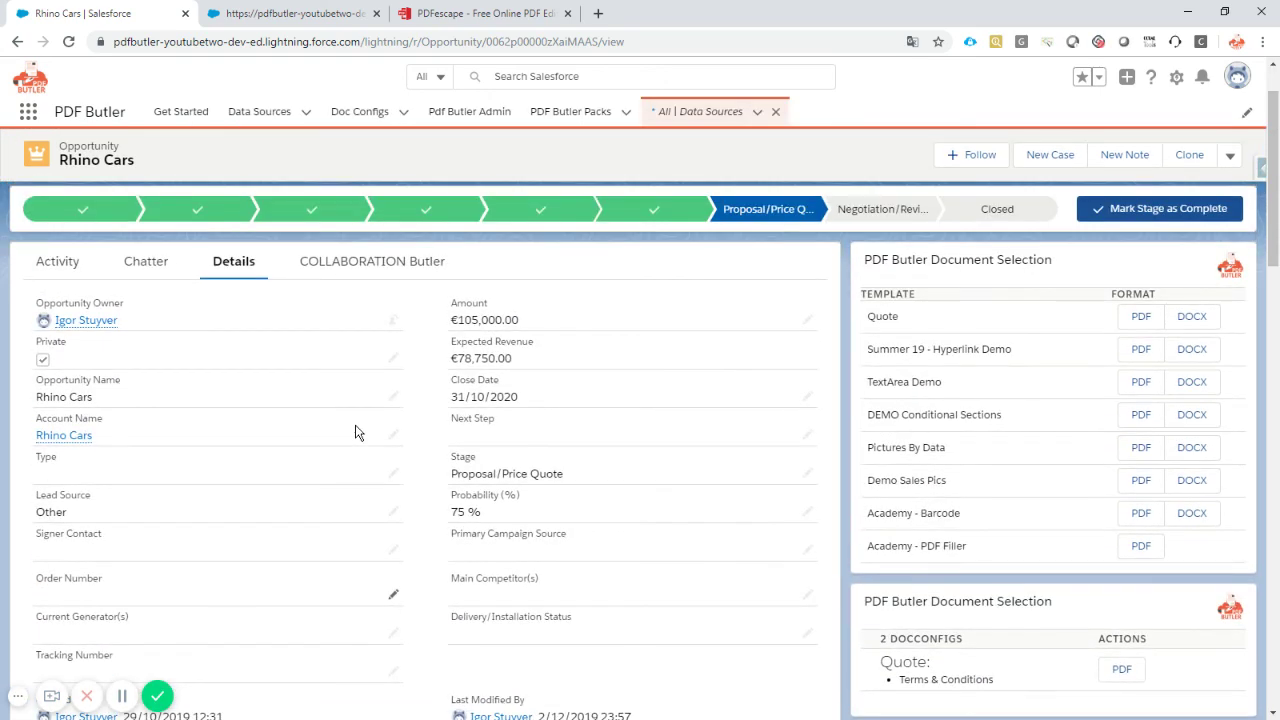